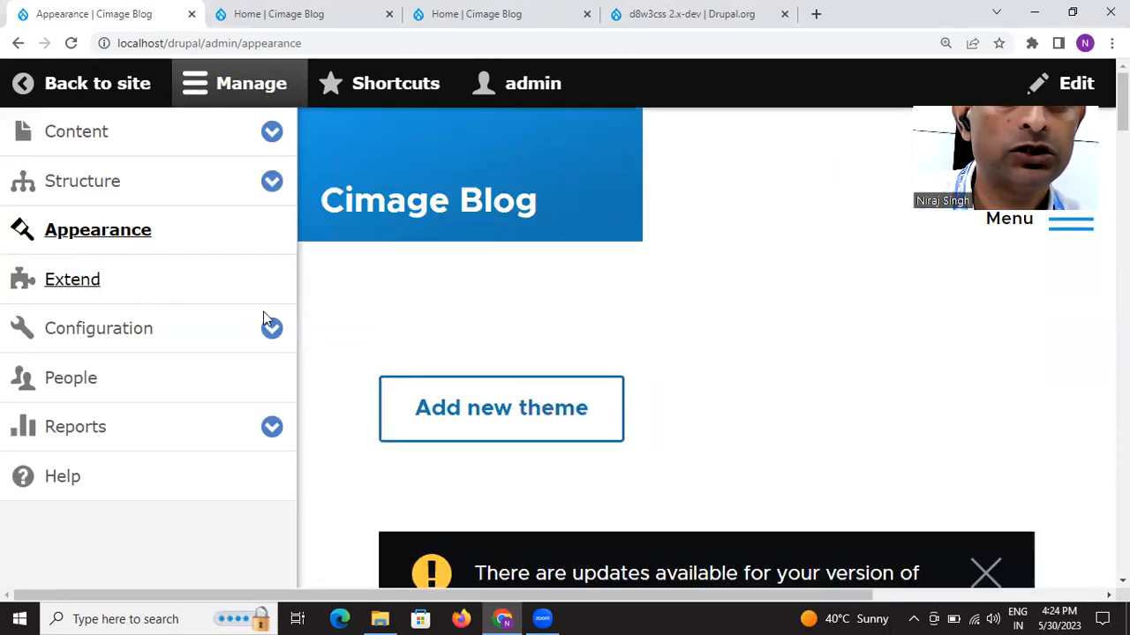
Dismiss the available updates warning on the Appearance page.
{"action": "scroll", "coordinate": [740, 394], "scroll_direction": "down", "scroll_amount": 2}
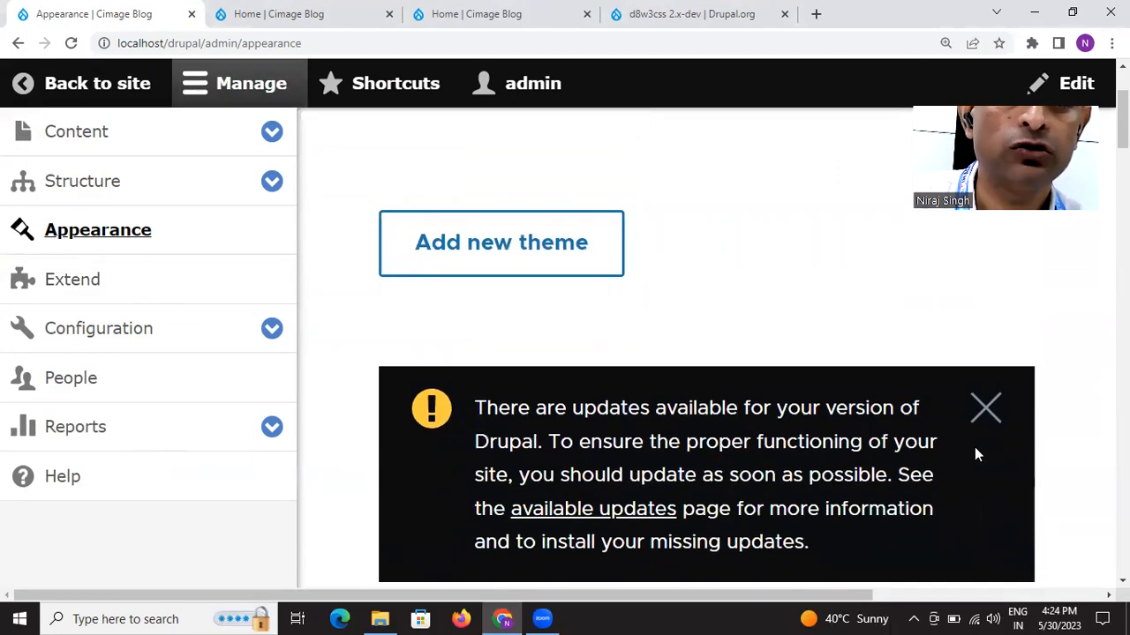
{"action": "left_click", "coordinate": [986, 415]}
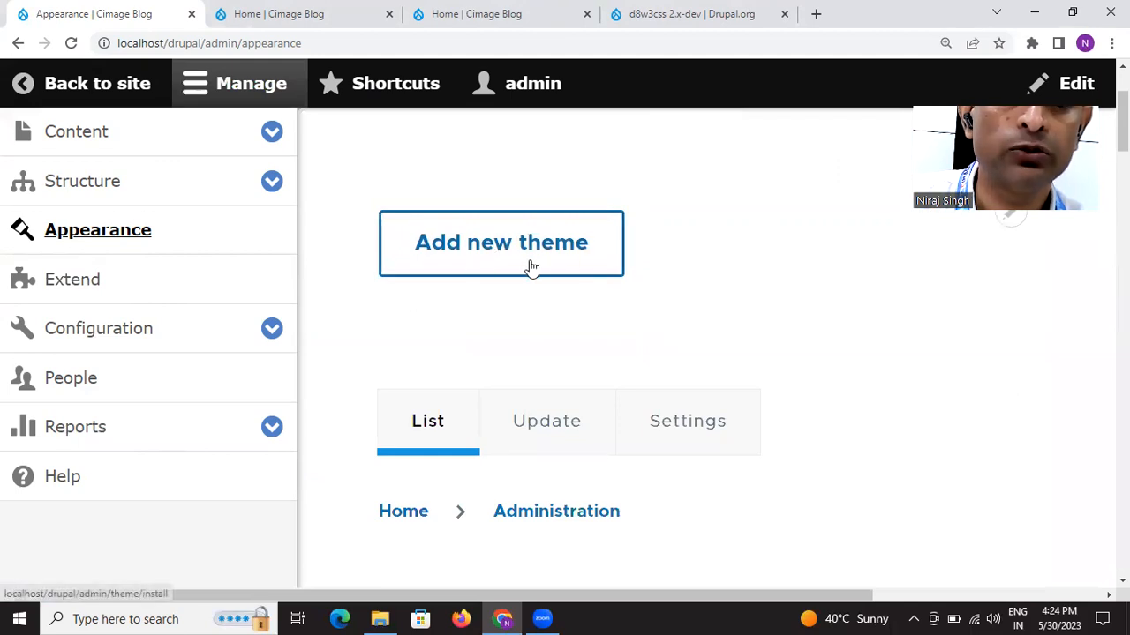
Review the installed themes and the choices offered for the administration theme on the Appearance page.
{"action": "scroll", "coordinate": [754, 433], "scroll_direction": "down", "scroll_amount": 6}
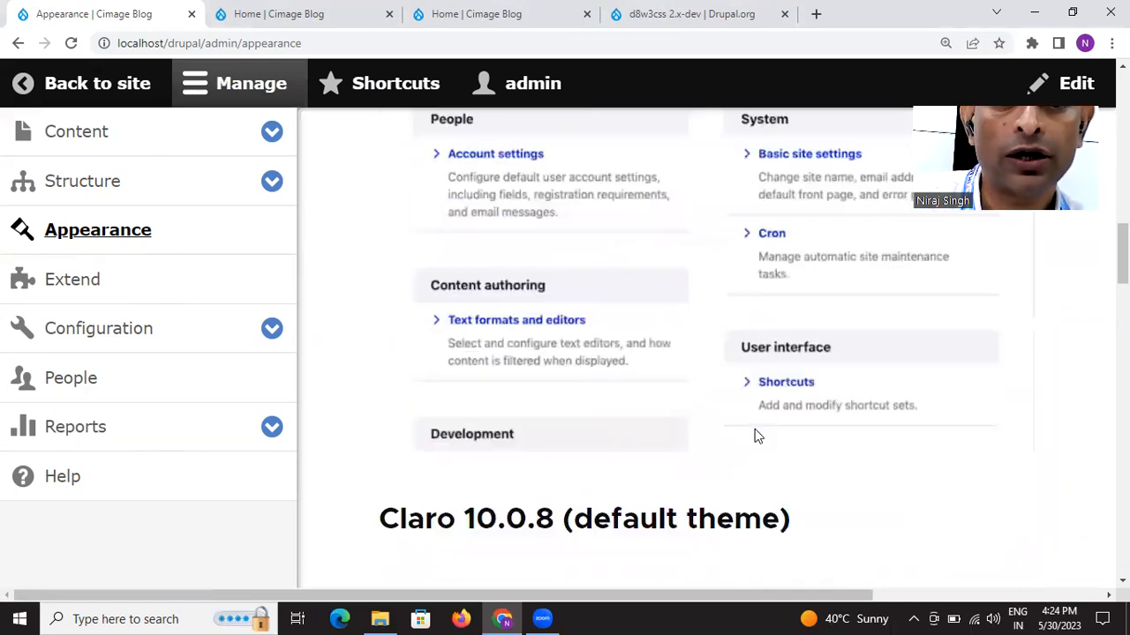
{"action": "scroll", "coordinate": [755, 436], "scroll_direction": "down", "scroll_amount": 10}
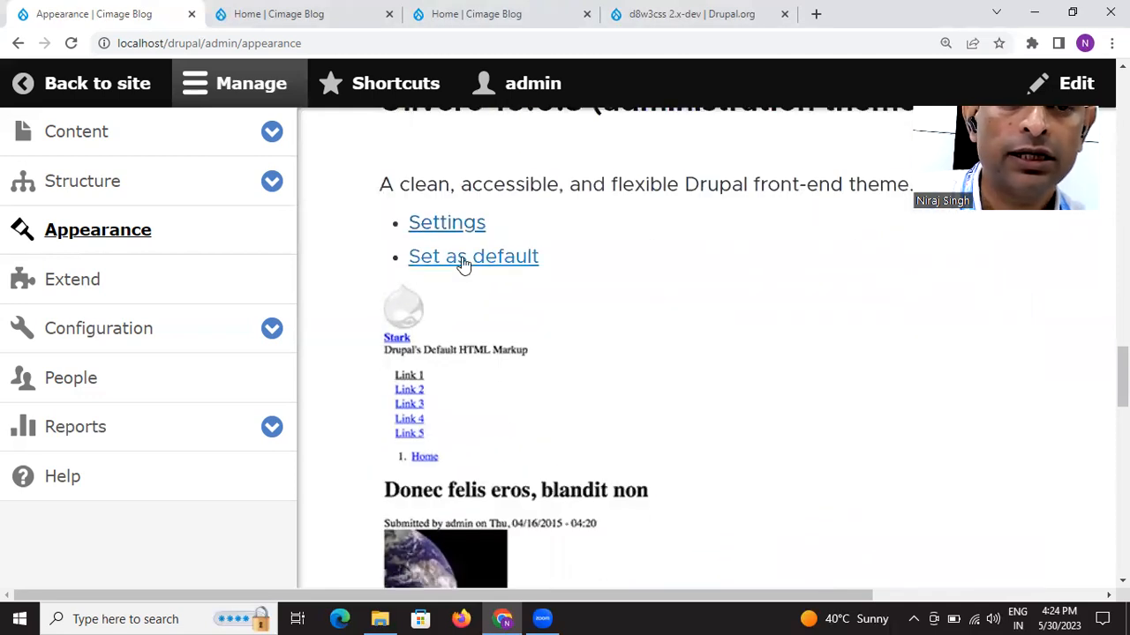
{"action": "scroll", "coordinate": [494, 446], "scroll_direction": "down", "scroll_amount": 8}
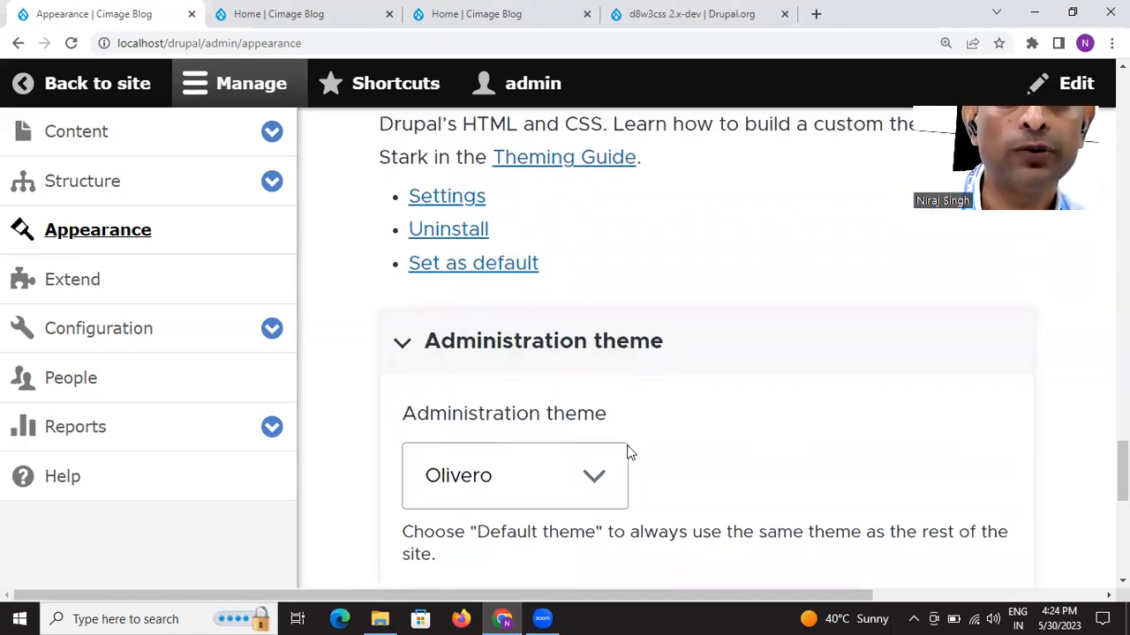
{"action": "scroll", "coordinate": [630, 451], "scroll_direction": "down", "scroll_amount": 5}
{"action": "scroll", "coordinate": [630, 454], "scroll_direction": "up", "scroll_amount": 3}
{"action": "left_click", "coordinate": [606, 307]}
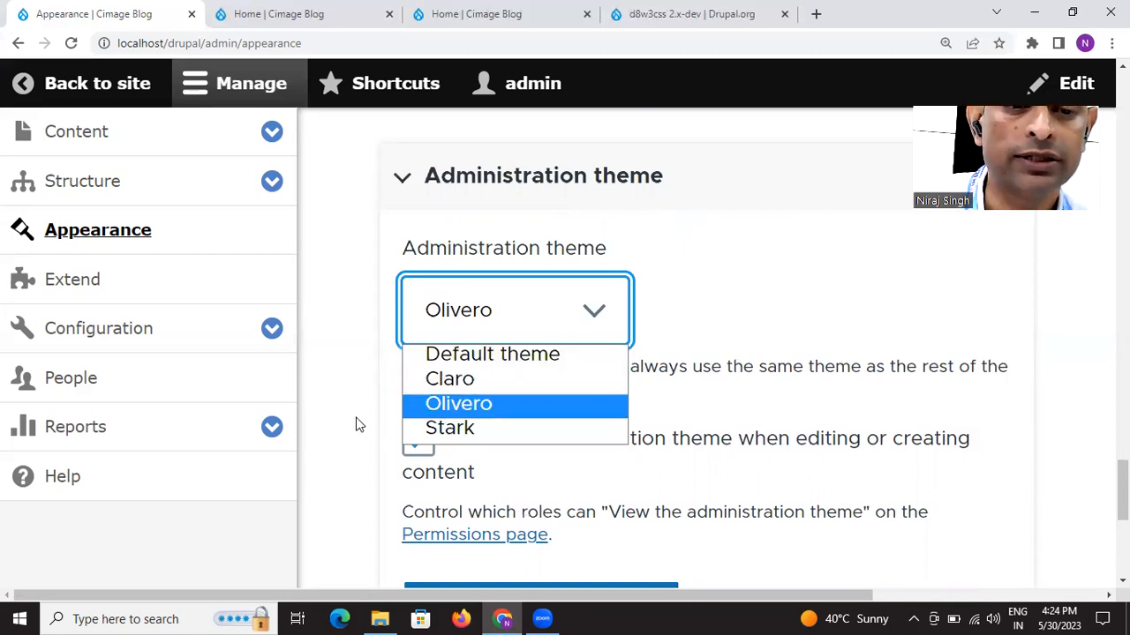
{"action": "left_click", "coordinate": [671, 413]}
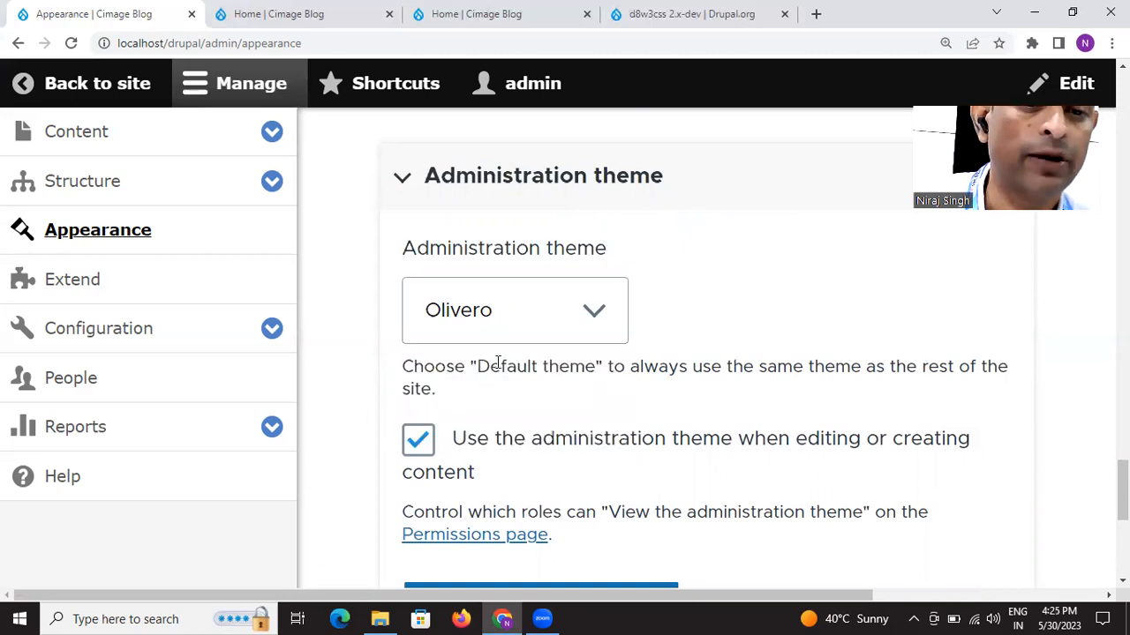
{"action": "scroll", "coordinate": [600, 395], "scroll_direction": "down", "scroll_amount": 2}
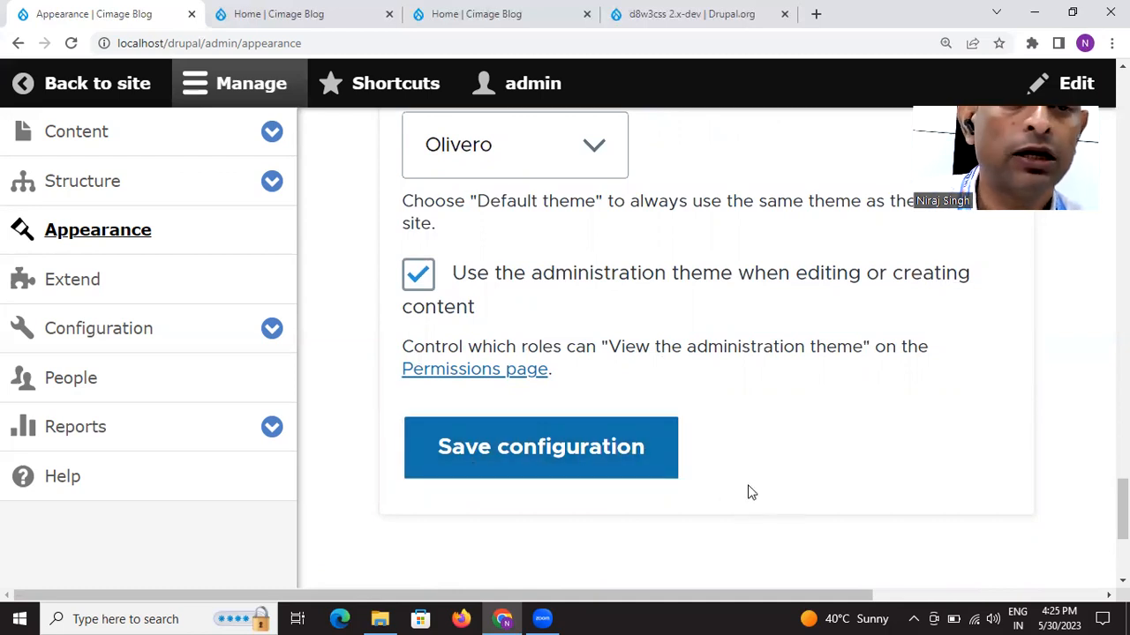
{"action": "scroll", "coordinate": [698, 378], "scroll_direction": "up", "scroll_amount": 1}
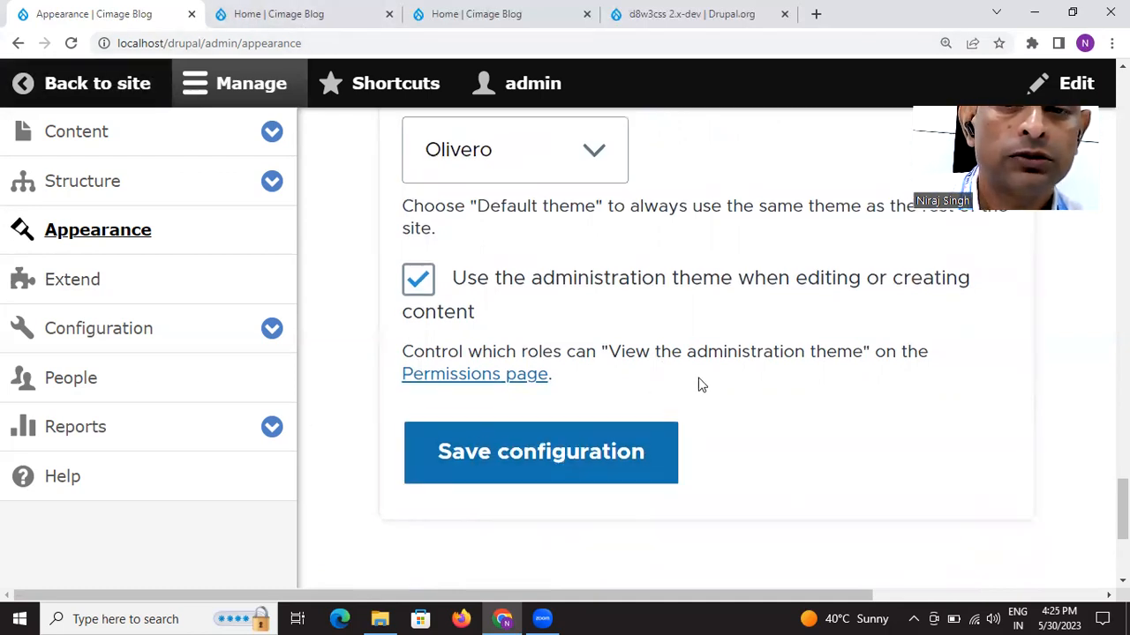
Open the Add new theme page and review its options for adding from a URL or uploading an archive.
{"action": "scroll", "coordinate": [698, 385], "scroll_direction": "up", "scroll_amount": 20}
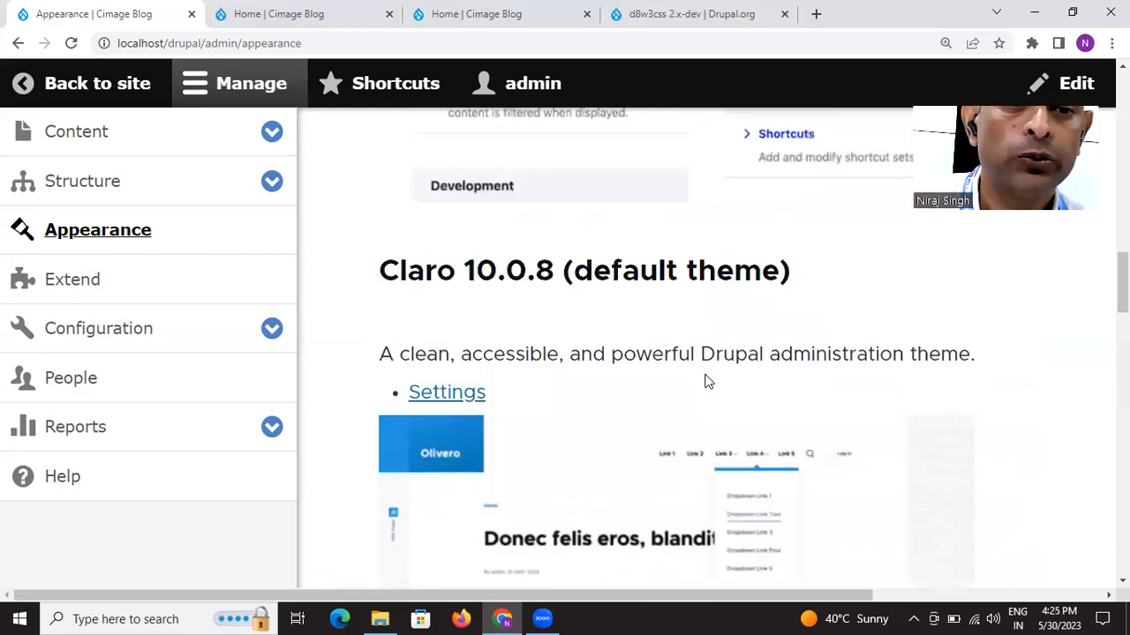
{"action": "scroll", "coordinate": [704, 382], "scroll_direction": "up", "scroll_amount": 10}
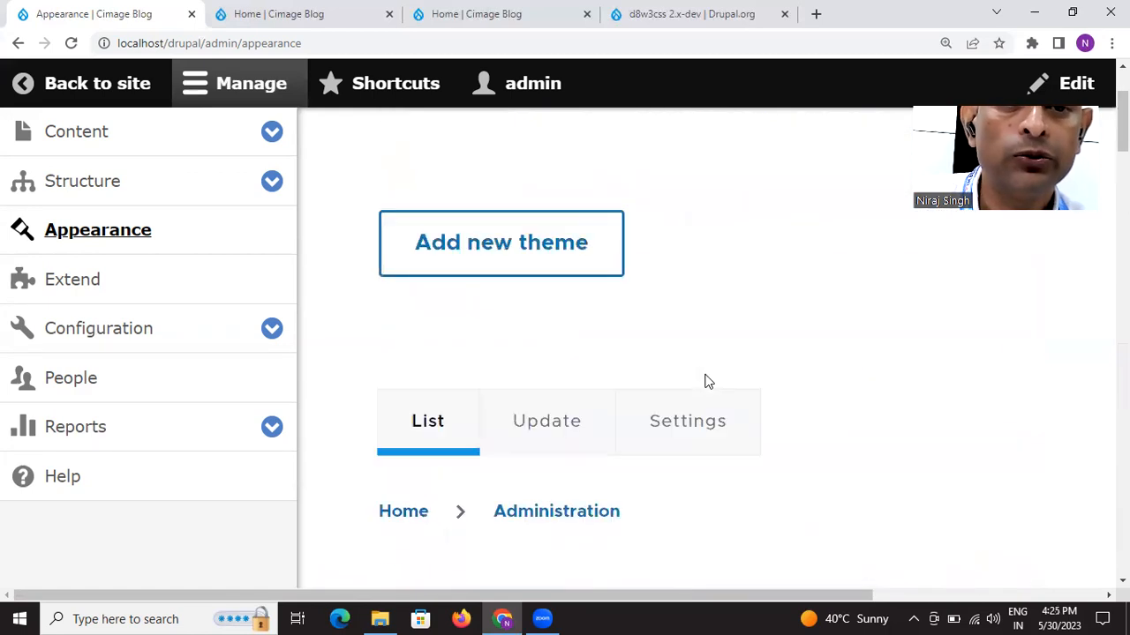
{"action": "left_click", "coordinate": [459, 244]}
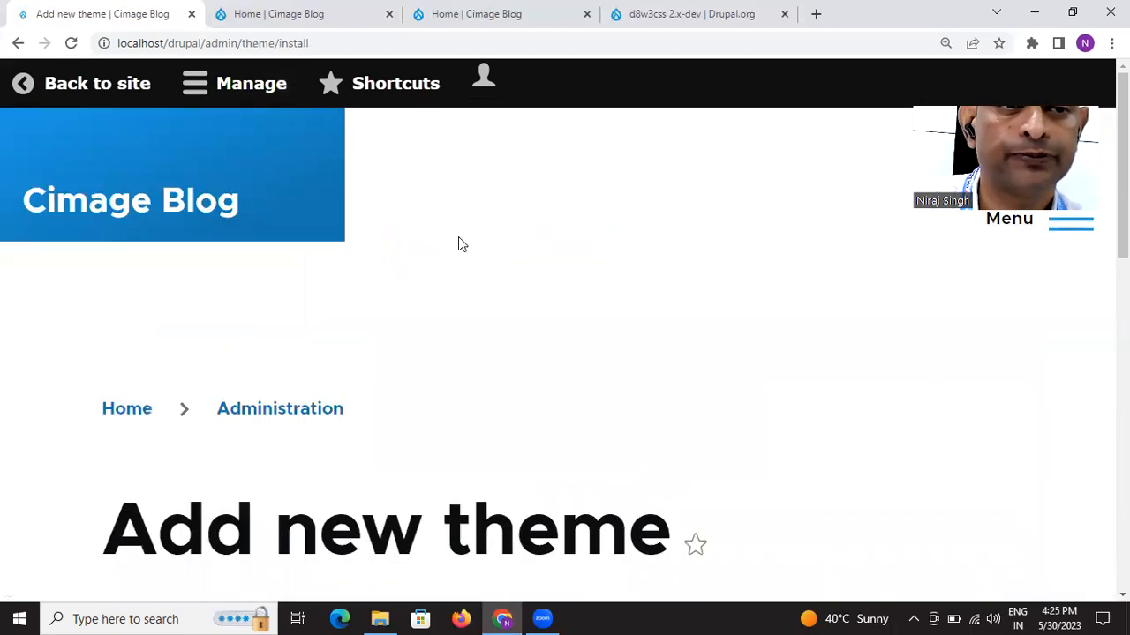
{"action": "scroll", "coordinate": [562, 327], "scroll_direction": "down", "scroll_amount": 5}
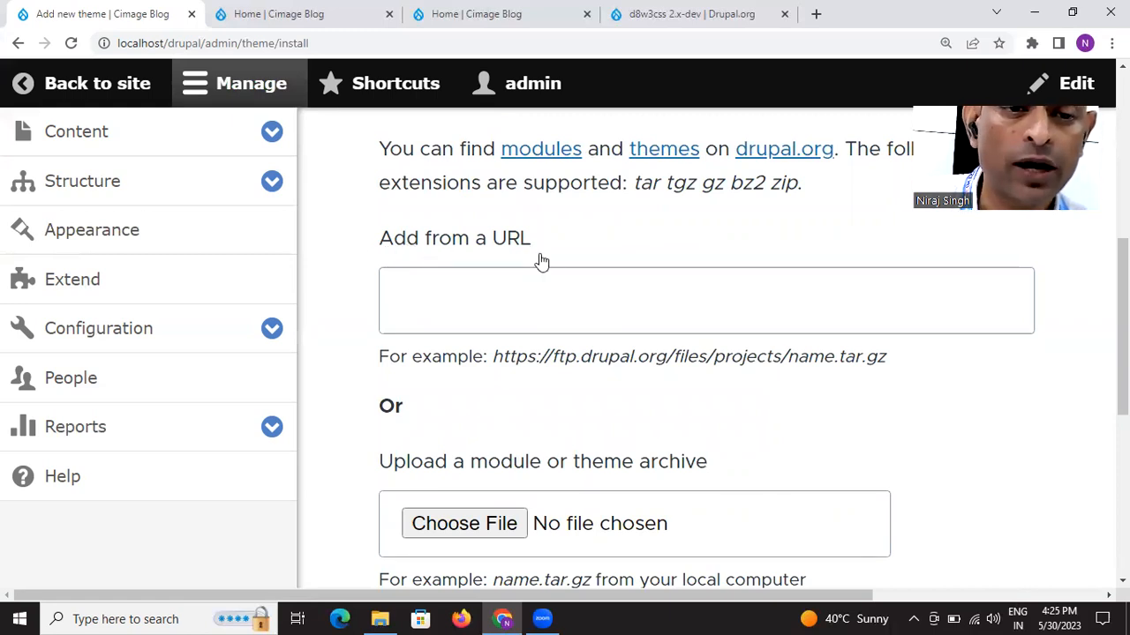
{"action": "scroll", "coordinate": [520, 413], "scroll_direction": "down", "scroll_amount": 2}
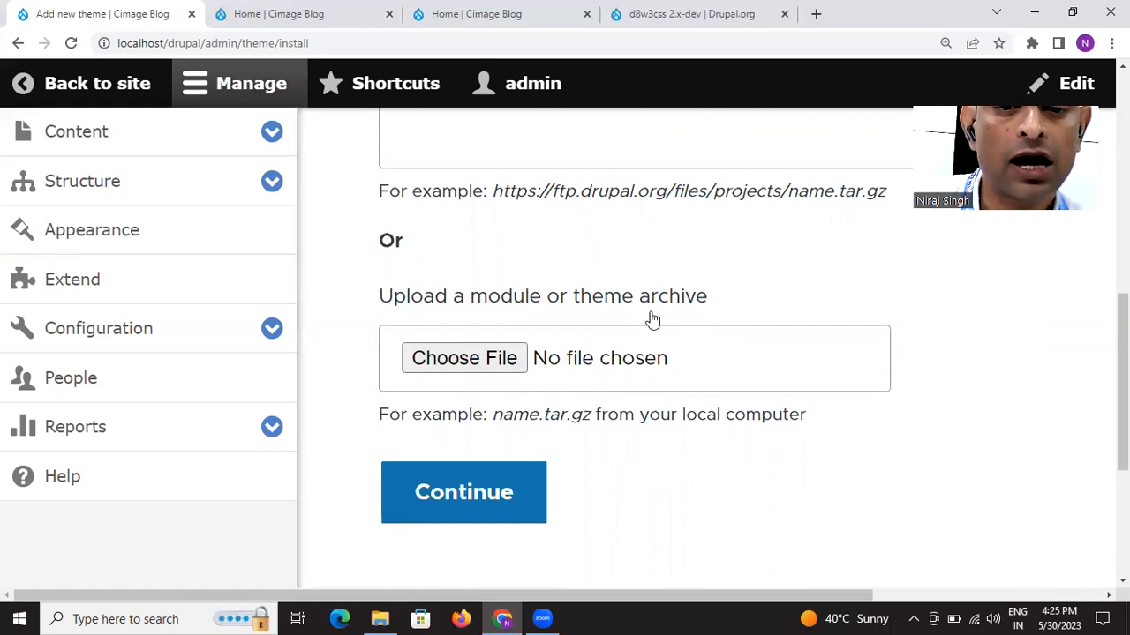
{"action": "scroll", "coordinate": [930, 385], "scroll_direction": "down", "scroll_amount": 1}
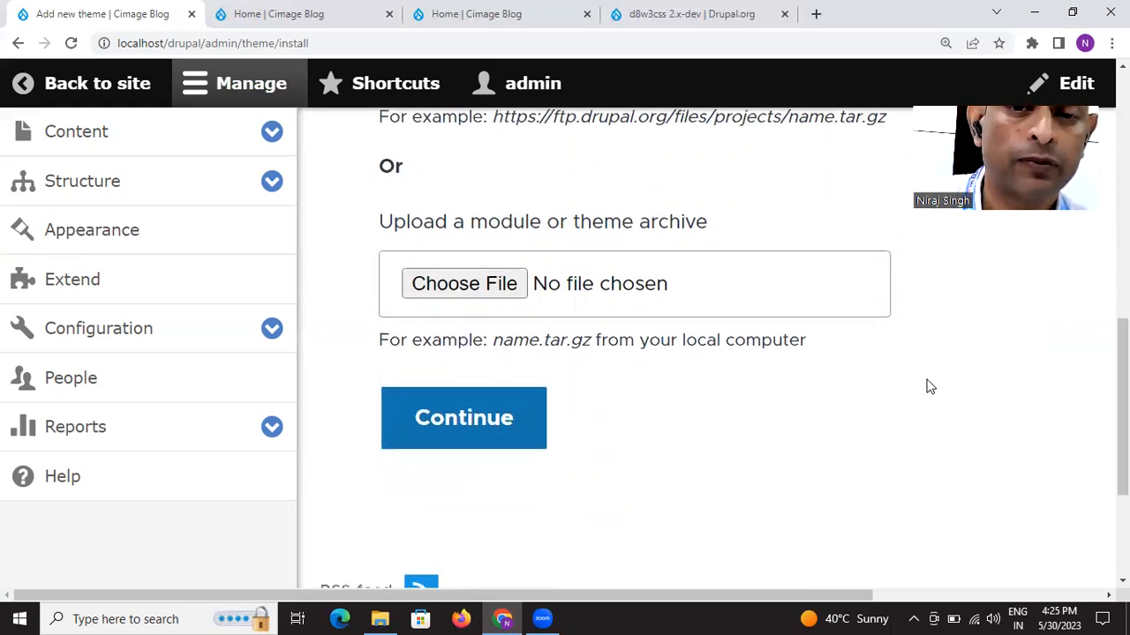
{"action": "scroll", "coordinate": [741, 391], "scroll_direction": "up", "scroll_amount": 2}
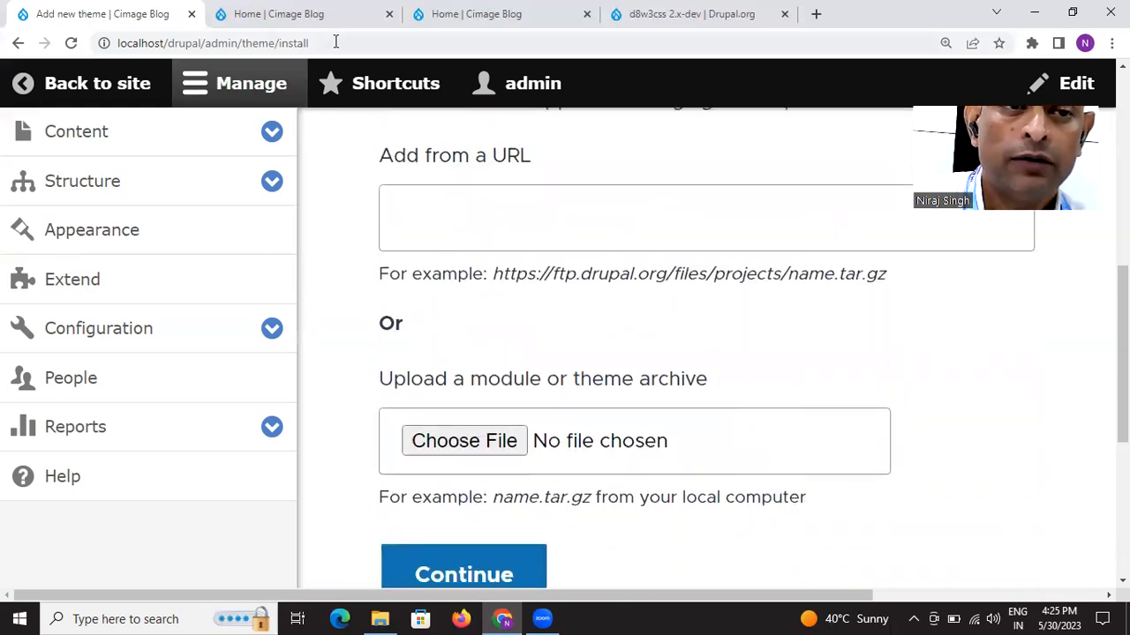
Switch to the open d8w3css 2.x-dev release page on drupal.org and look it over from the beginning.
{"action": "left_click", "coordinate": [261, 18]}
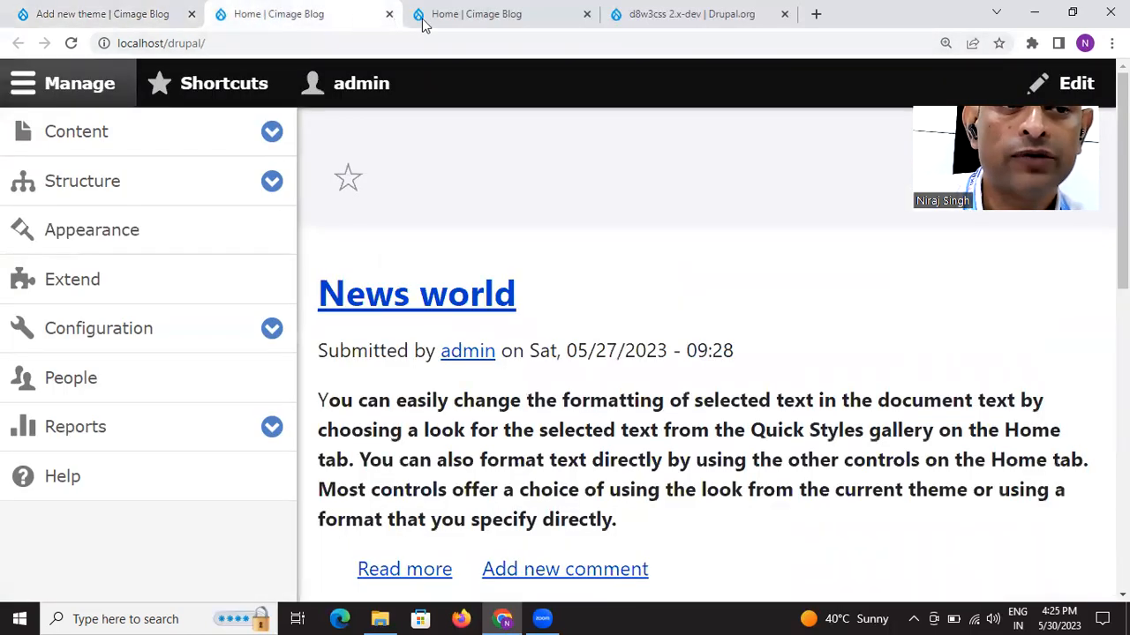
{"action": "left_click", "coordinate": [461, 19]}
{"action": "left_click", "coordinate": [653, 20]}
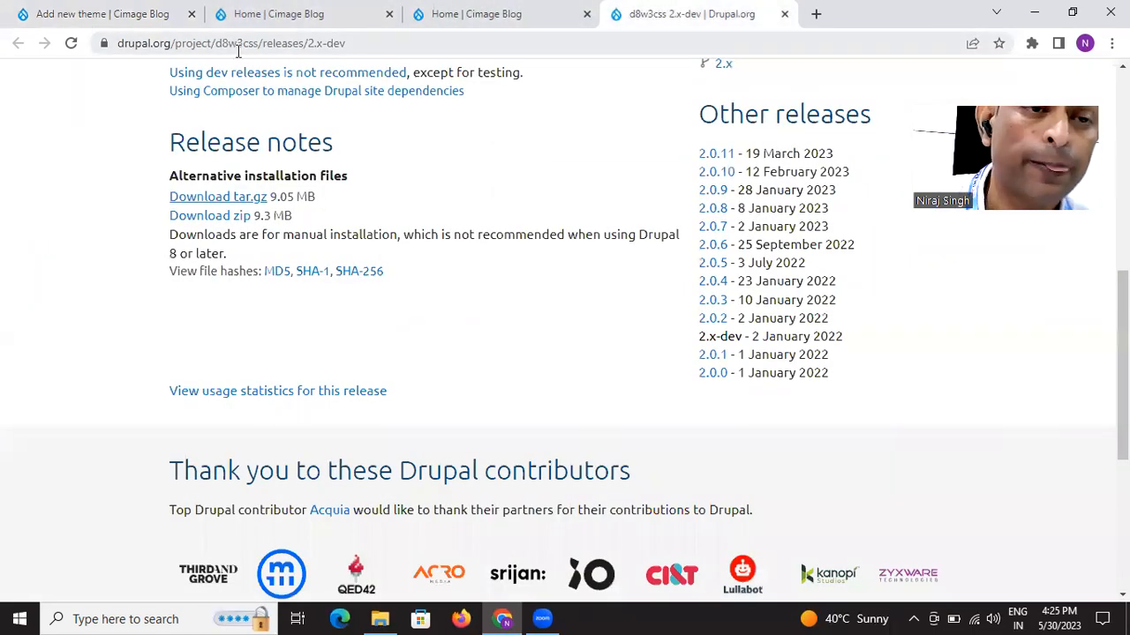
{"action": "scroll", "coordinate": [529, 245], "scroll_direction": "up", "scroll_amount": 6}
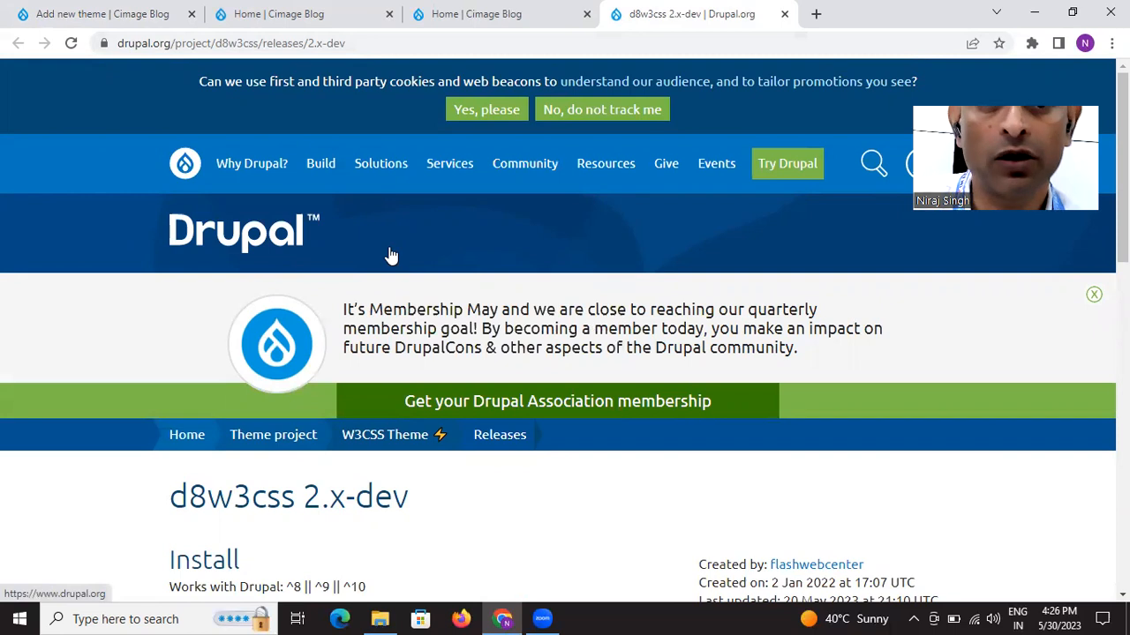
Search Google for "drupal 10 themes free" in a new browser tab.
{"action": "left_click", "coordinate": [815, 15]}
{"action": "left_click", "coordinate": [547, 44]}
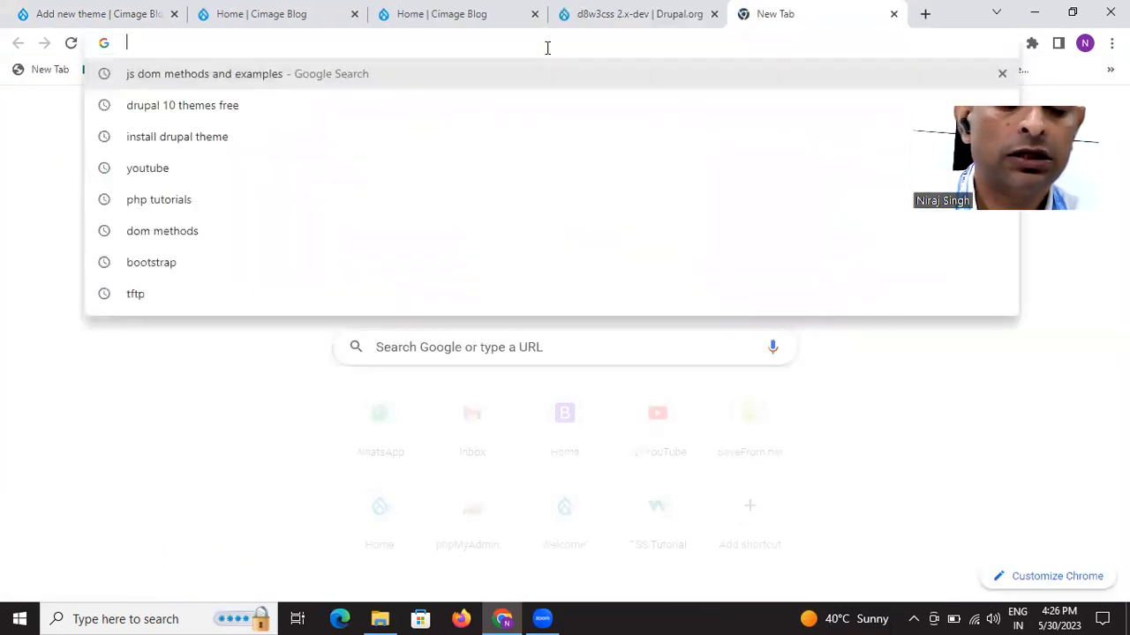
{"action": "type", "text": "d"}
{"action": "key", "text": "BackSpace"}
{"action": "key", "text": "BackSpace"}
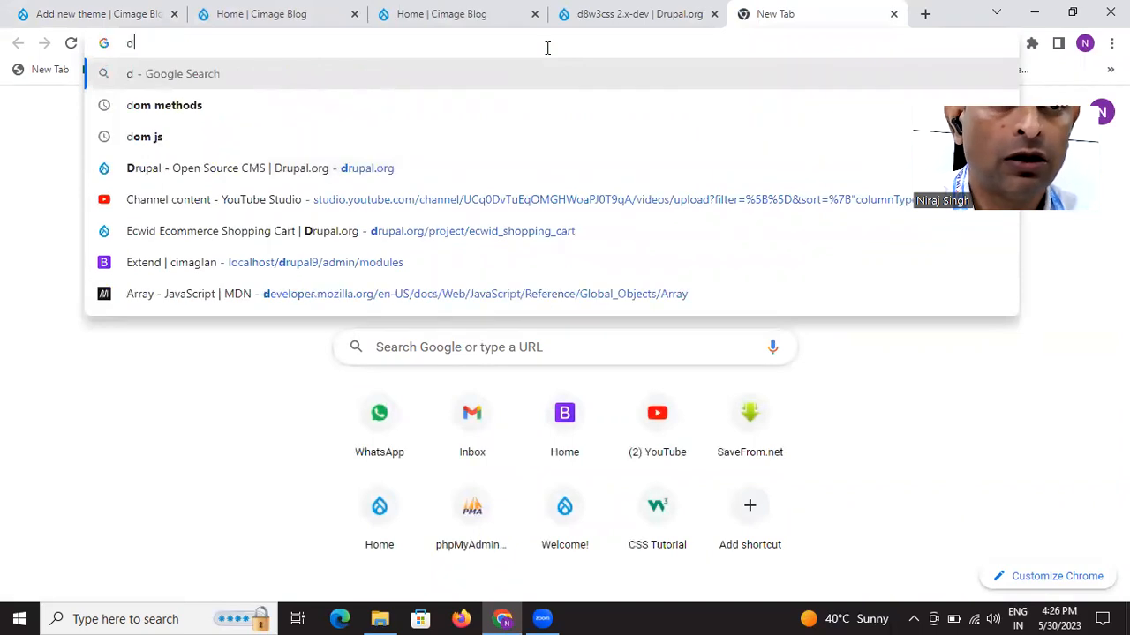
{"action": "type", "text": "drupal"}
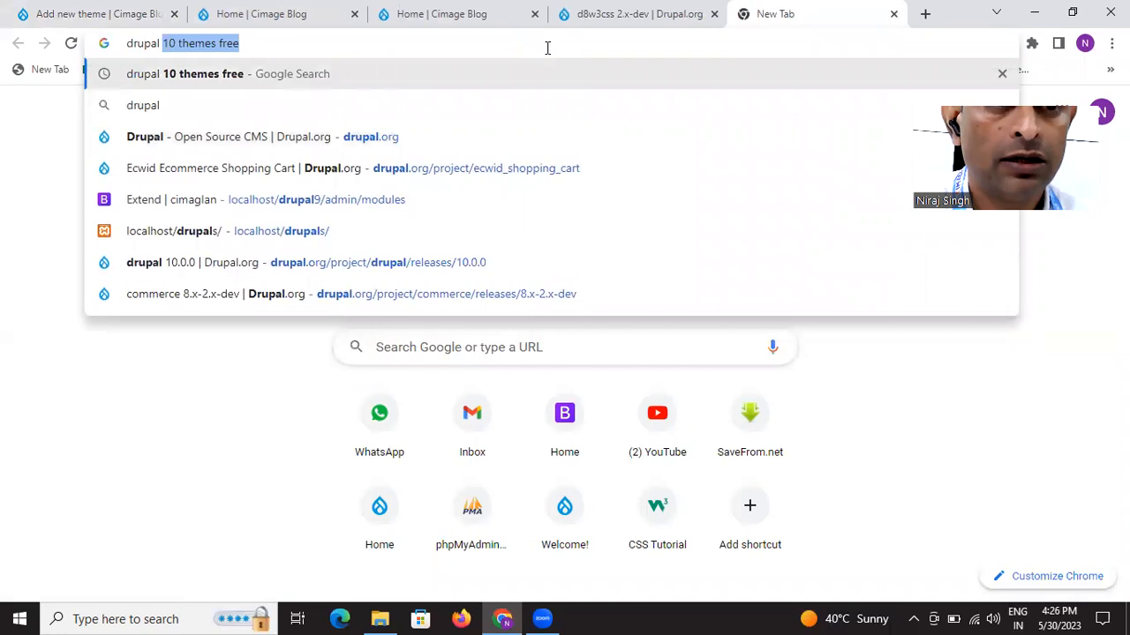
{"action": "key", "text": "Return"}
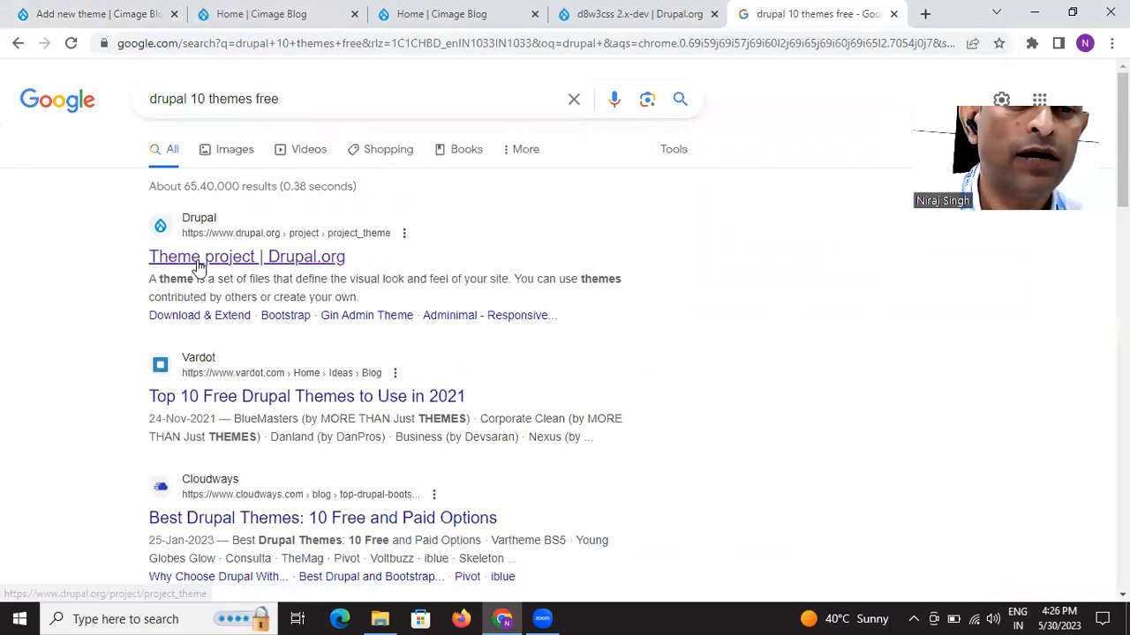
Open the Drupal.org Theme project result in a separate tab and look over the theme search form.
{"action": "right_click", "coordinate": [196, 261]}
{"action": "left_click", "coordinate": [228, 274]}
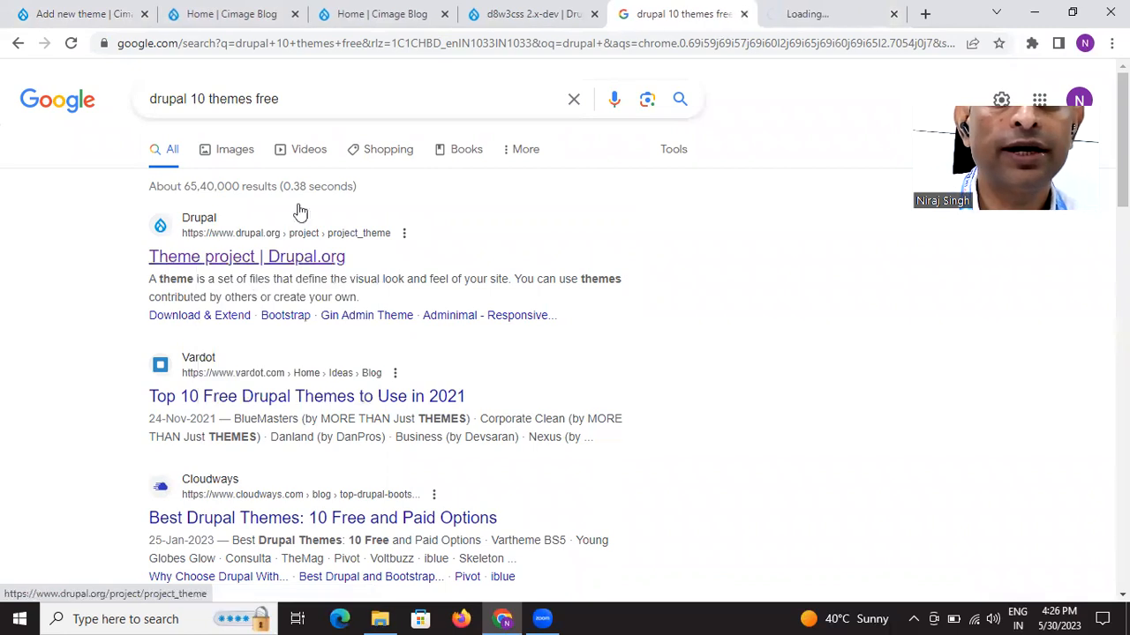
{"action": "left_click", "coordinate": [822, 15]}
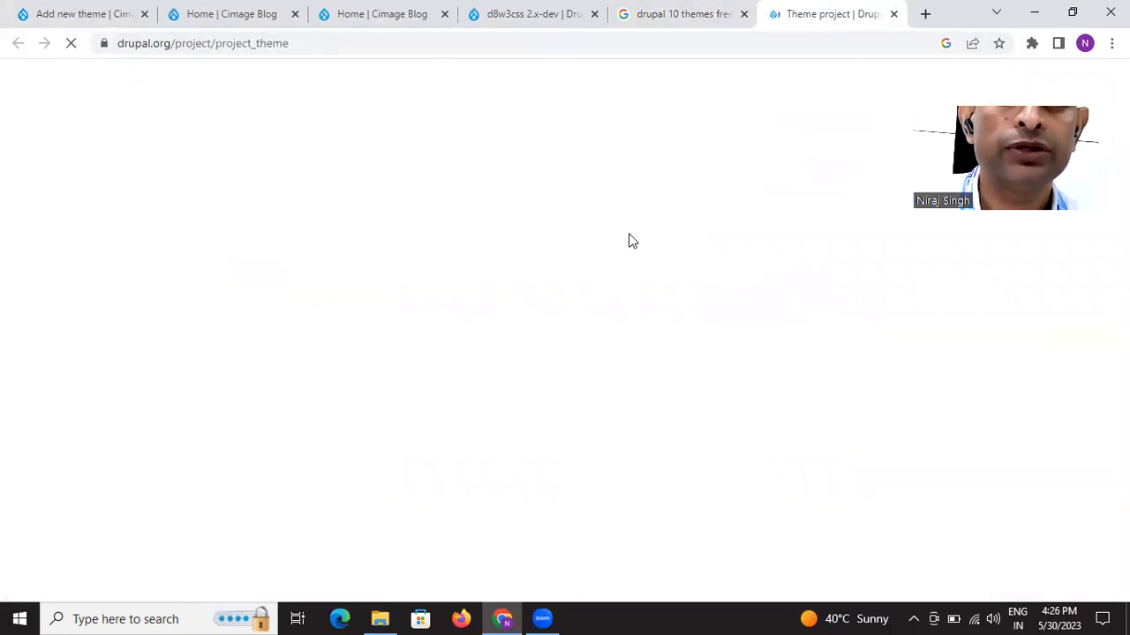
{"action": "scroll", "coordinate": [541, 261], "scroll_direction": "down", "scroll_amount": 1}
{"action": "scroll", "coordinate": [541, 261], "scroll_direction": "down", "scroll_amount": 3}
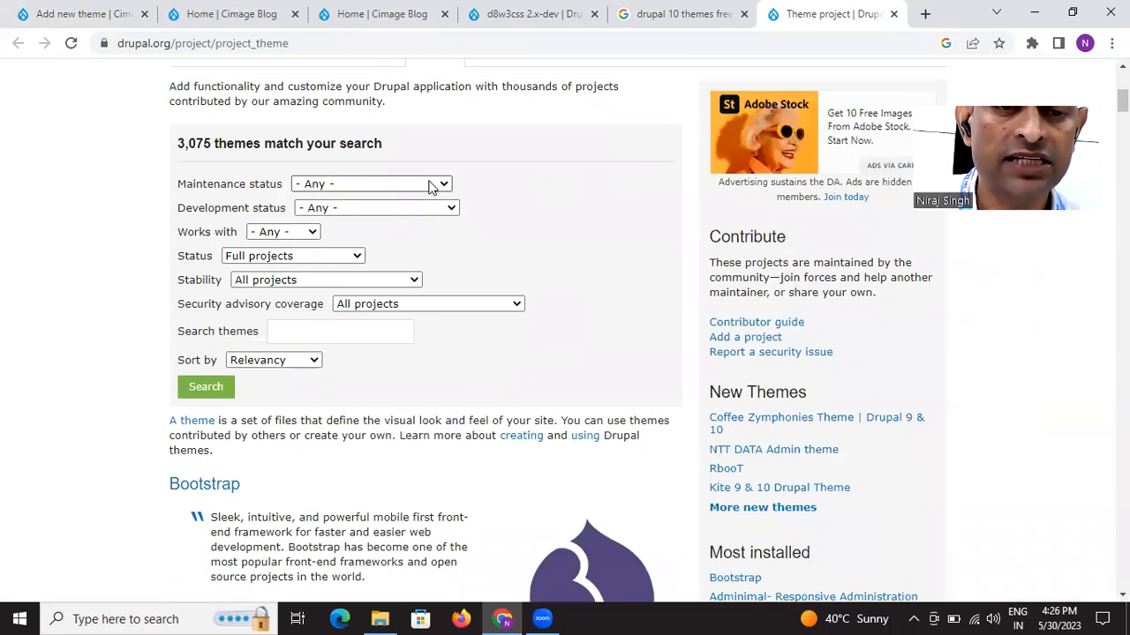
{"action": "left_click_drag", "start_coordinate": [180, 144], "coordinate": [389, 147]}
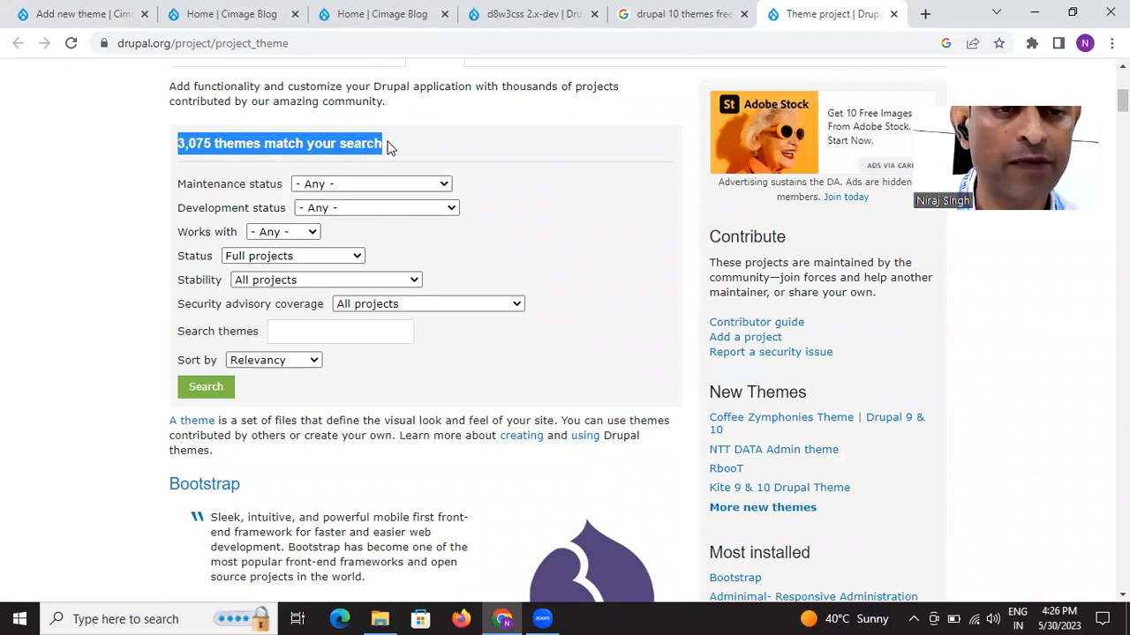
Filter the theme search by maintenance status Actively maintained and development status Maintenance fixes only.
{"action": "left_click", "coordinate": [444, 184]}
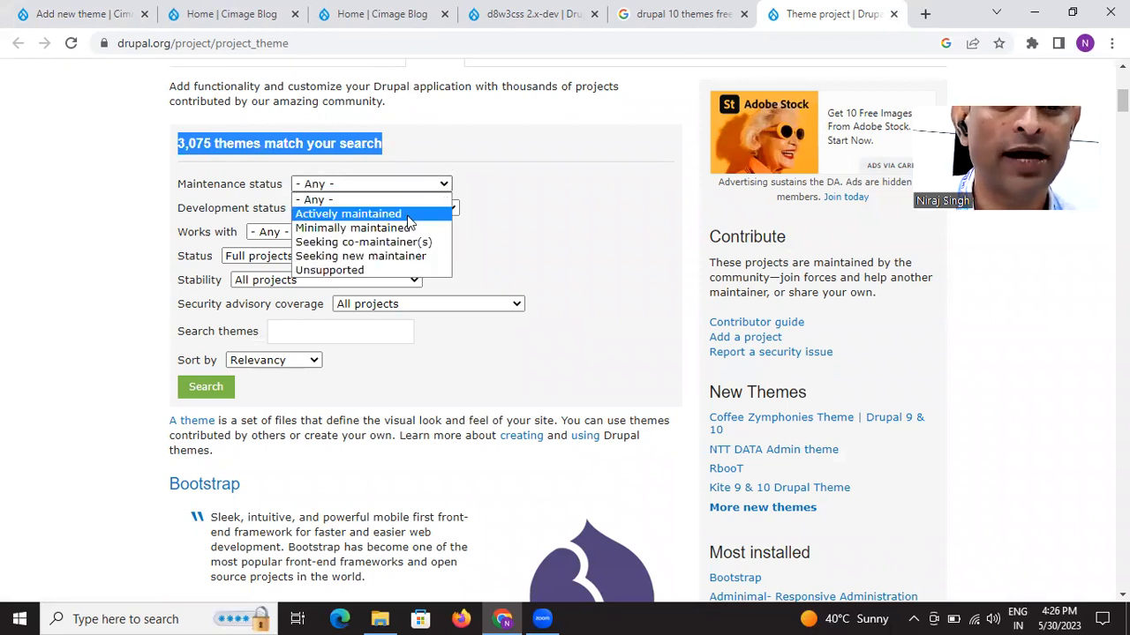
{"action": "left_click", "coordinate": [409, 215]}
{"action": "left_click", "coordinate": [422, 212]}
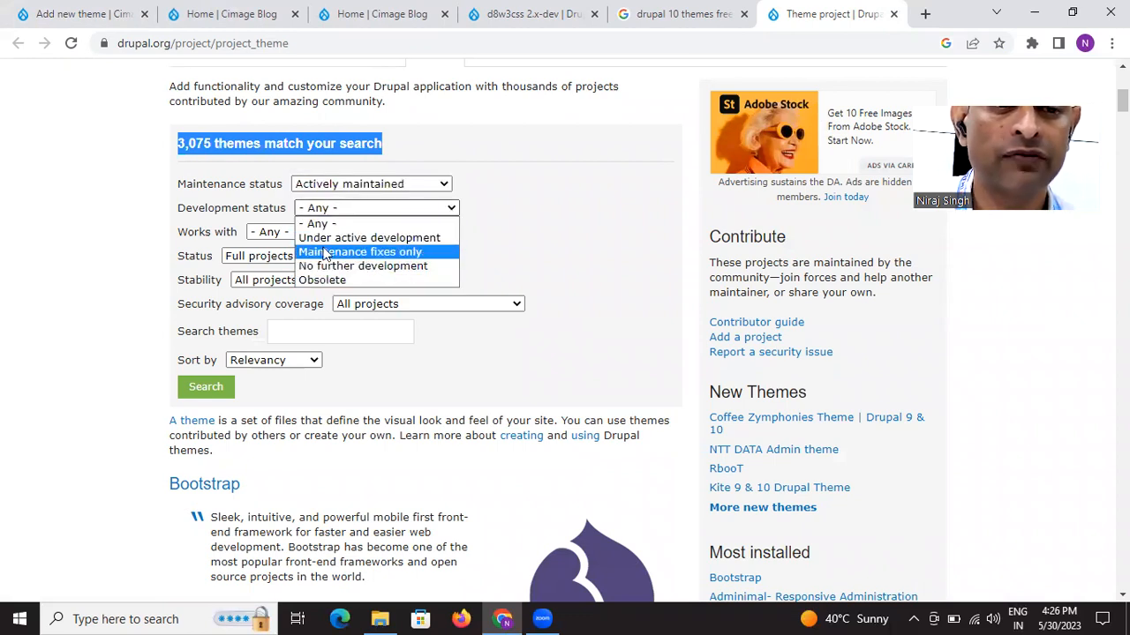
{"action": "left_click", "coordinate": [394, 256]}
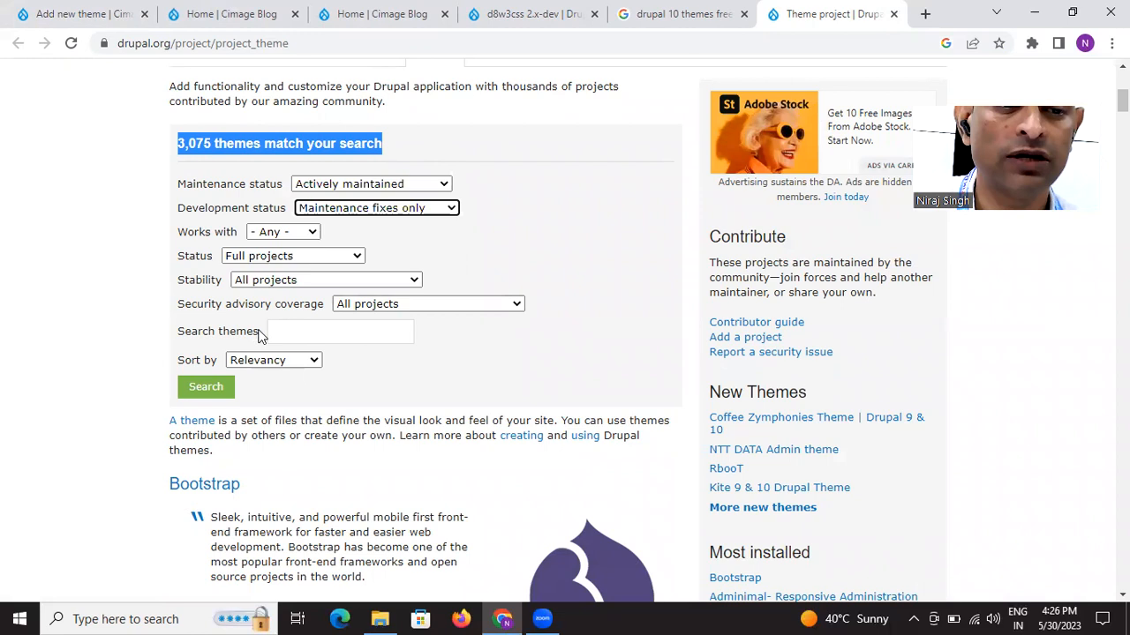
{"action": "left_click", "coordinate": [203, 393]}
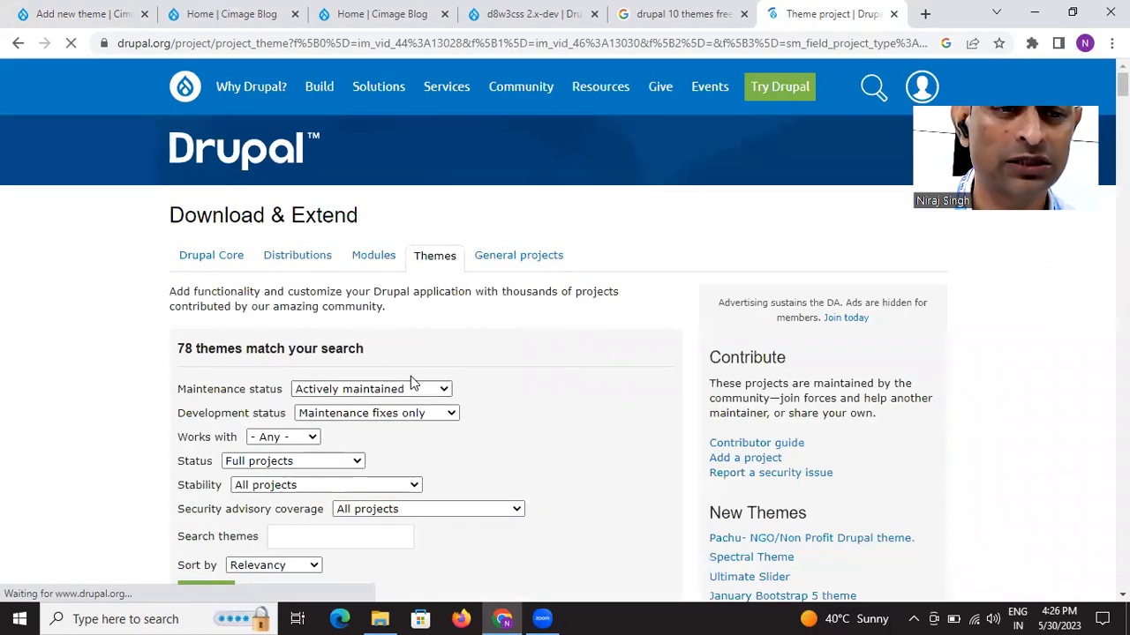
Browse the filtered theme list and compare the descriptions of the themes.
{"action": "scroll", "coordinate": [410, 376], "scroll_direction": "down", "scroll_amount": 3}
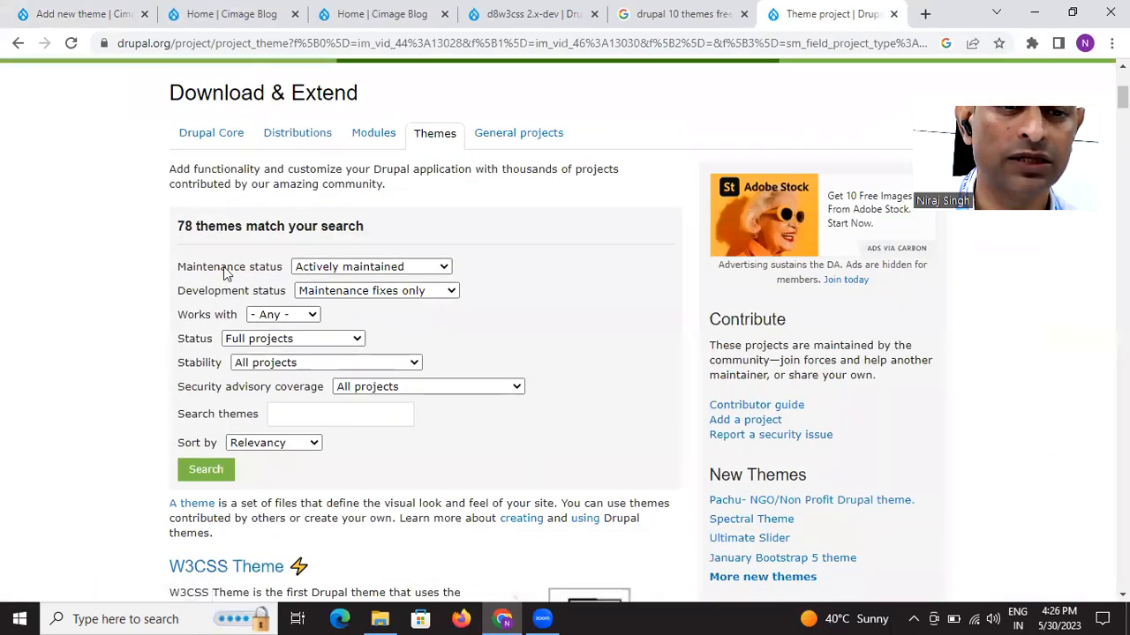
{"action": "scroll", "coordinate": [524, 305], "scroll_direction": "down", "scroll_amount": 12}
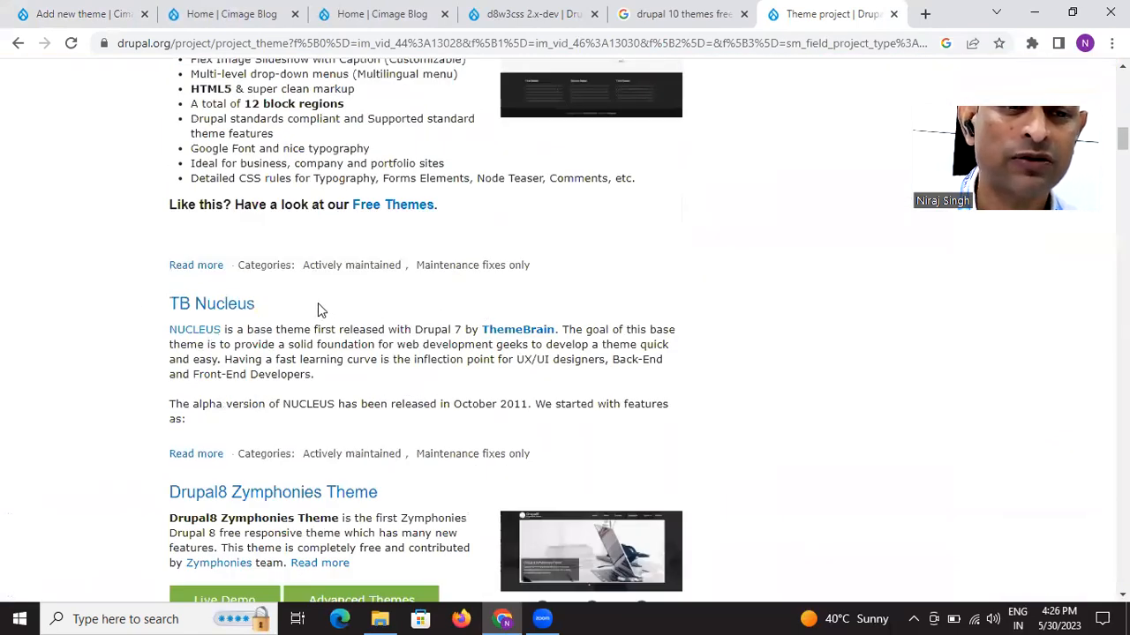
{"action": "scroll", "coordinate": [566, 282], "scroll_direction": "up", "scroll_amount": 10}
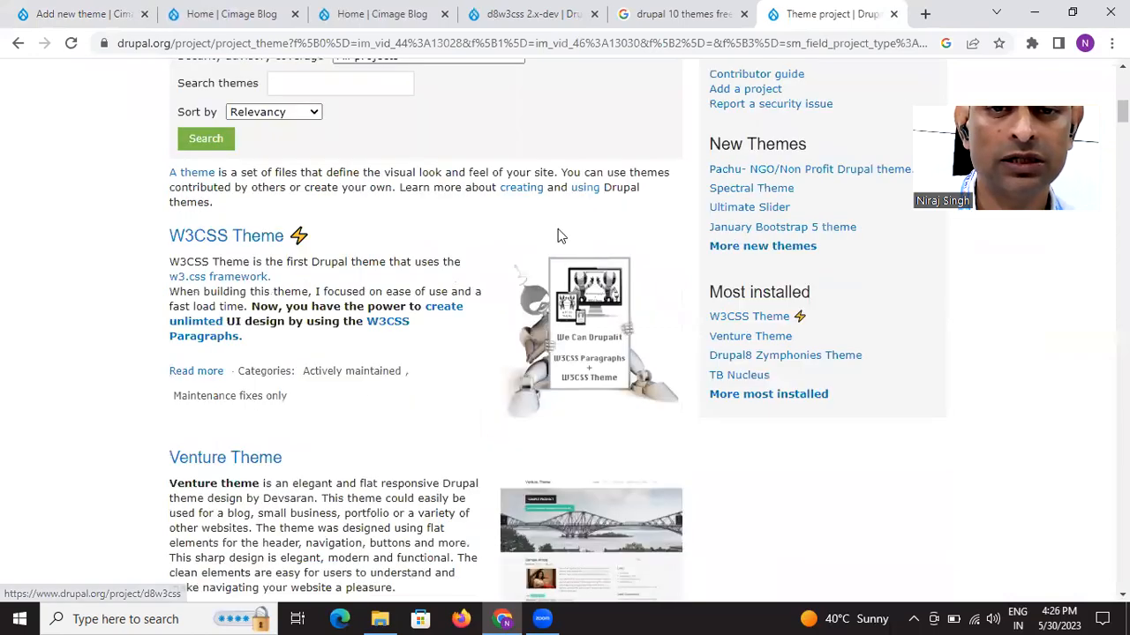
{"action": "scroll", "coordinate": [556, 231], "scroll_direction": "down", "scroll_amount": 15}
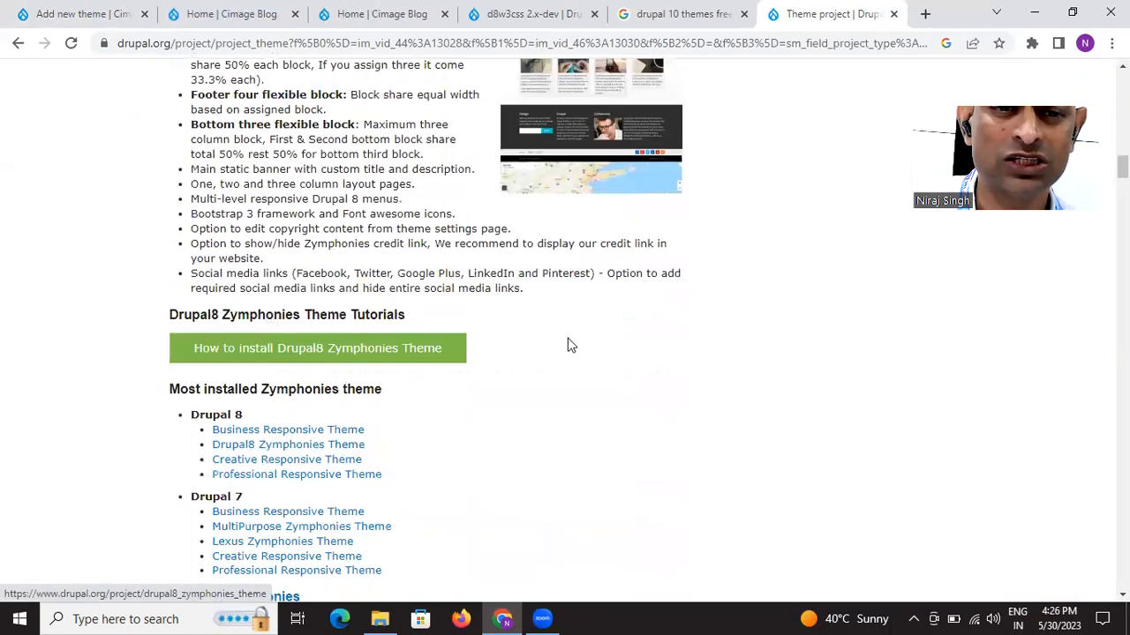
Check which Drupal versions the d8w3css 2.x-dev release supports on its drupal.org release page.
{"action": "scroll", "coordinate": [578, 256], "scroll_direction": "down", "scroll_amount": 5}
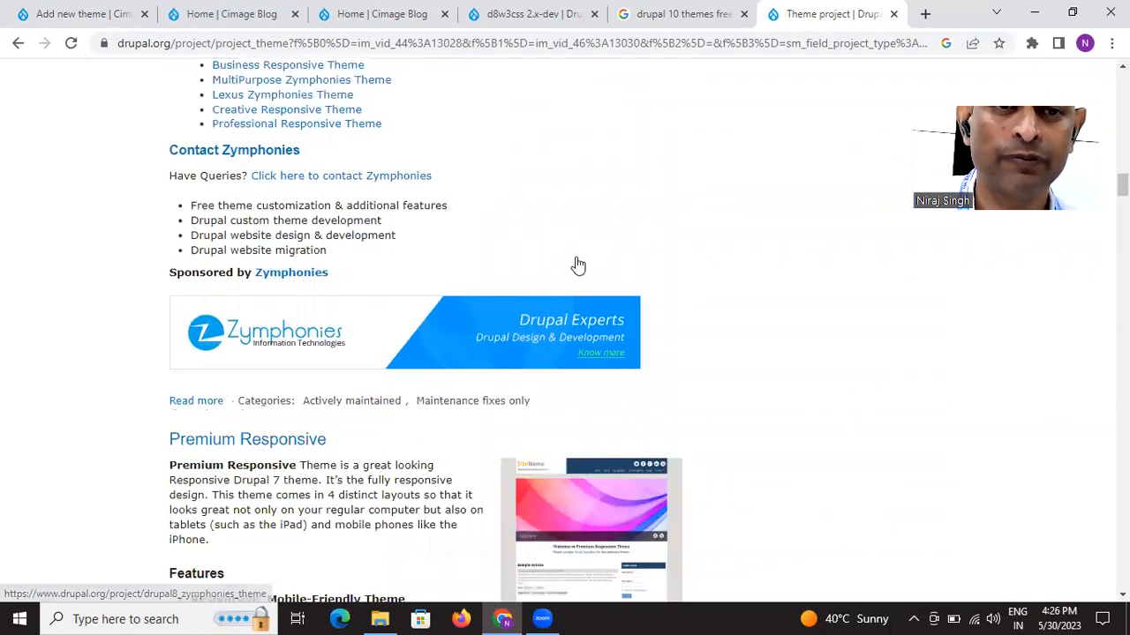
{"action": "scroll", "coordinate": [578, 265], "scroll_direction": "down", "scroll_amount": 1}
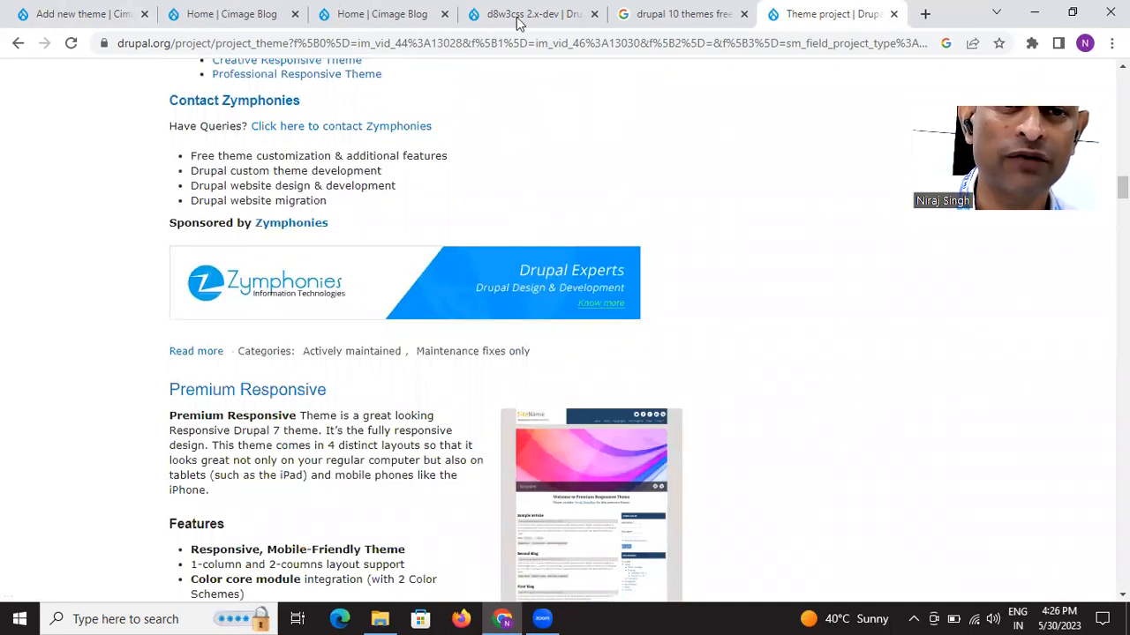
{"action": "left_click", "coordinate": [521, 14]}
{"action": "scroll", "coordinate": [547, 358], "scroll_direction": "down", "scroll_amount": 5}
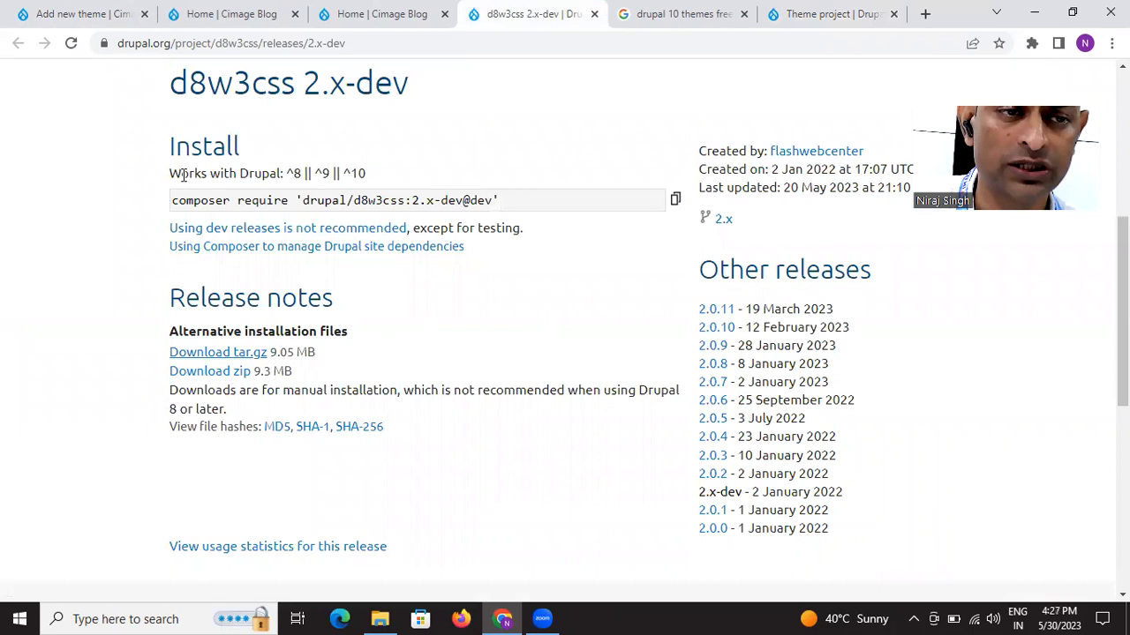
{"action": "left_click_drag", "start_coordinate": [176, 173], "coordinate": [362, 172]}
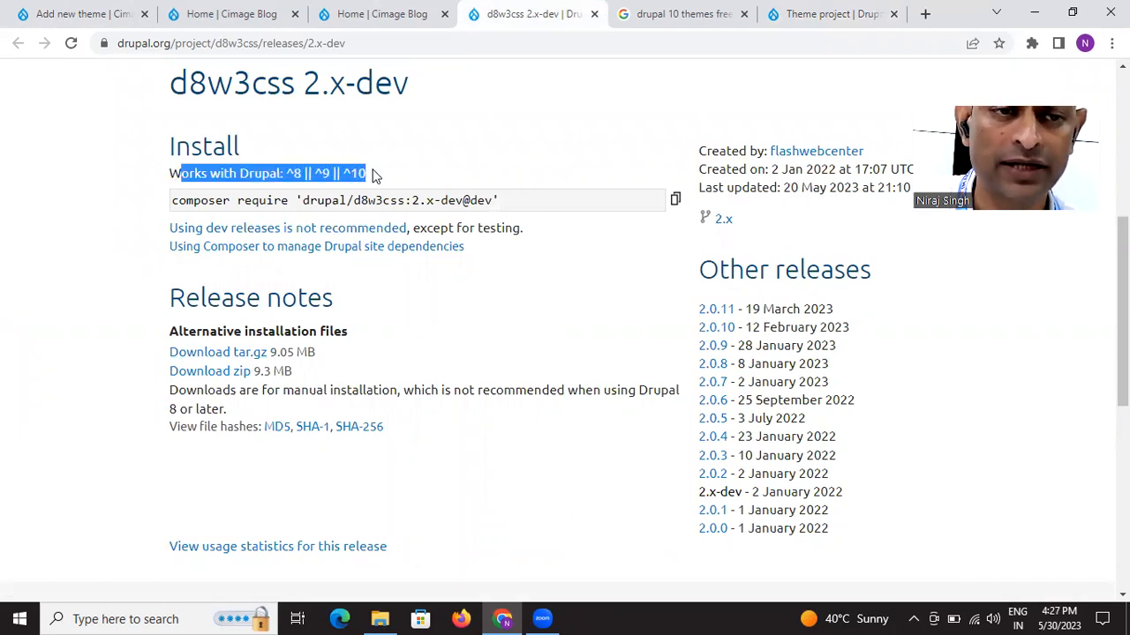
{"action": "left_click", "coordinate": [493, 150]}
{"action": "scroll", "coordinate": [402, 294], "scroll_direction": "up", "scroll_amount": 4}
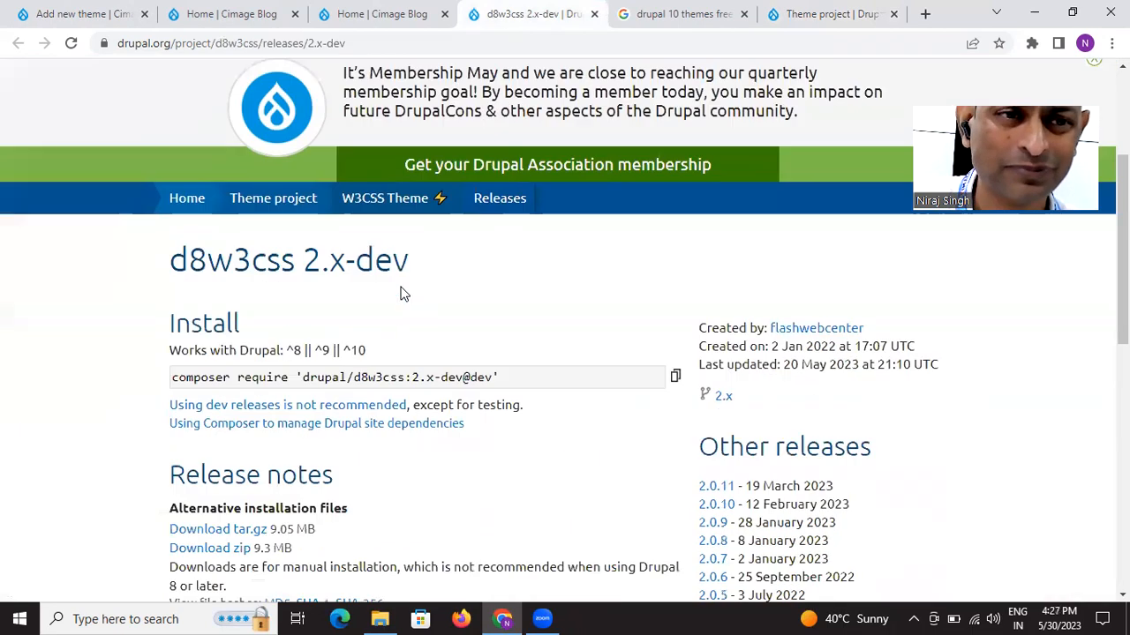
{"action": "scroll", "coordinate": [402, 293], "scroll_direction": "down", "scroll_amount": 4}
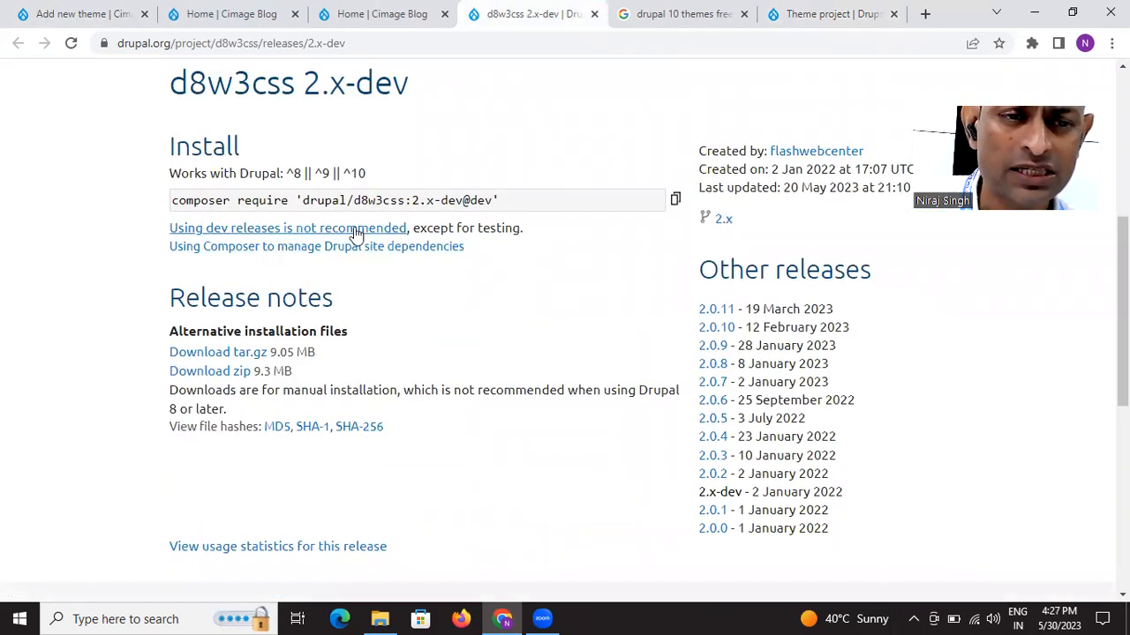
Copy the d8w3css 2.x-dev tar.gz download link and paste it as the URL in the Cimage Blog Add new theme form.
{"action": "right_click", "coordinate": [248, 354]}
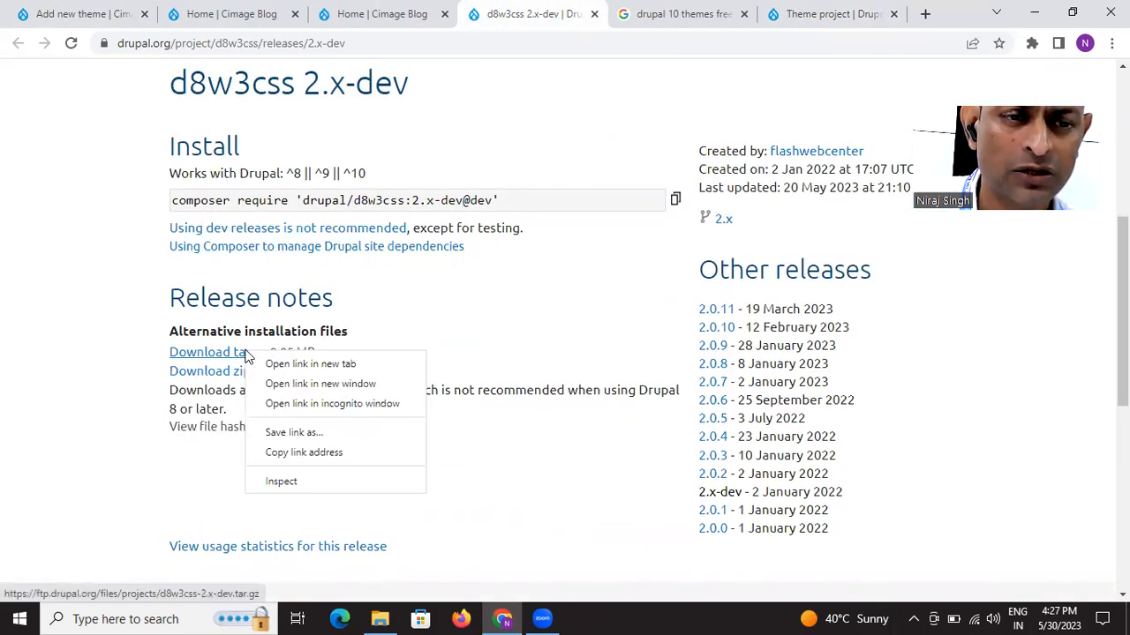
{"action": "left_click", "coordinate": [308, 453]}
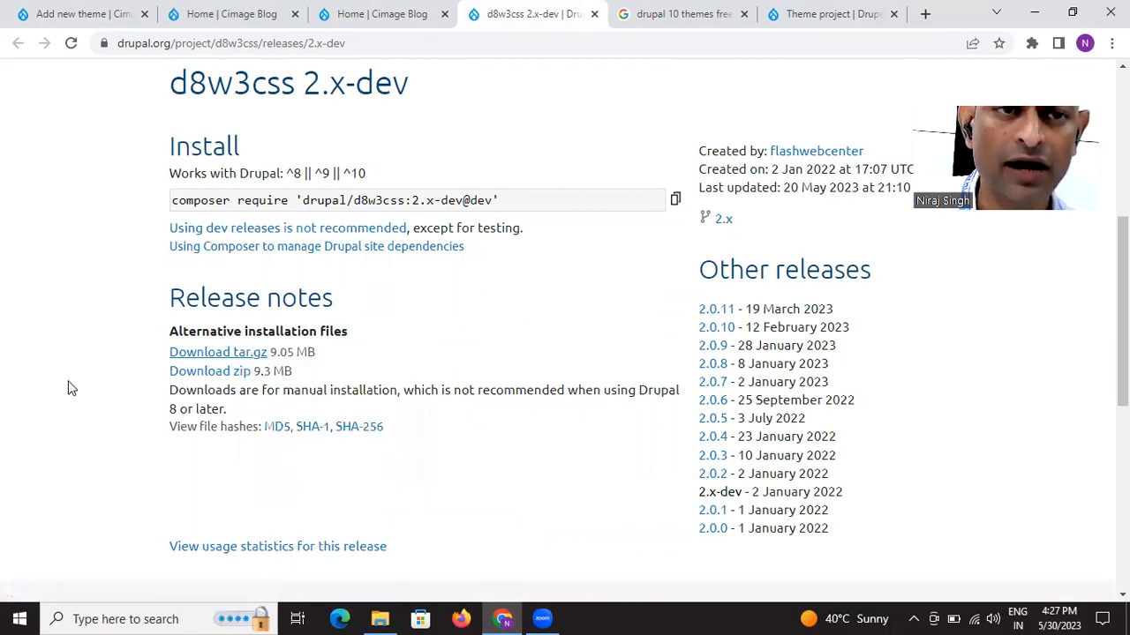
{"action": "left_click", "coordinate": [265, 14]}
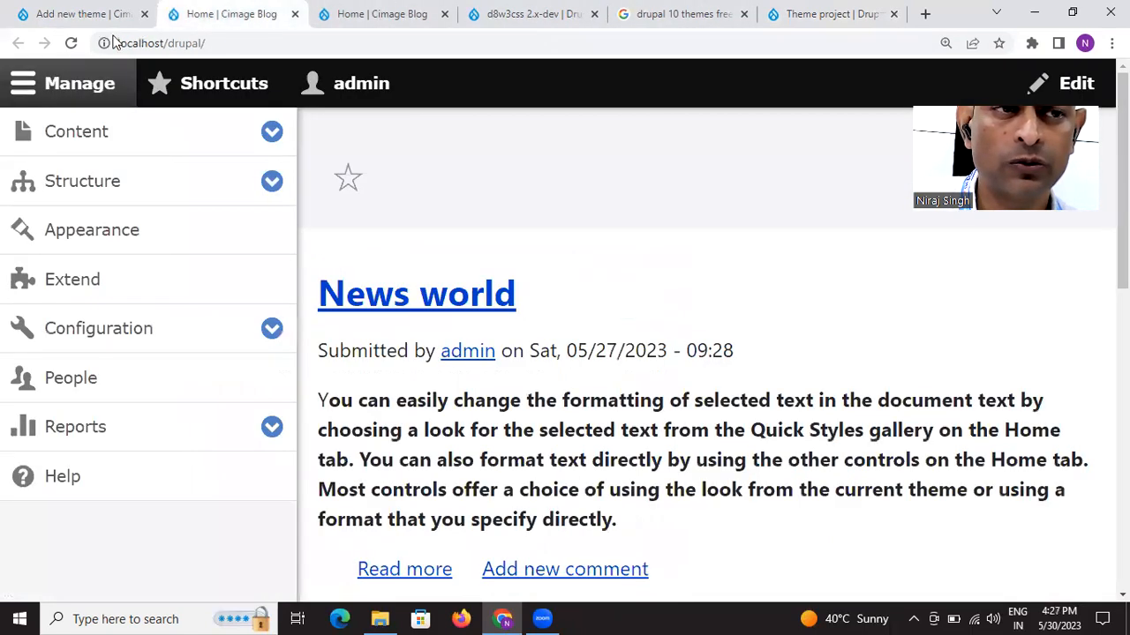
{"action": "left_click", "coordinate": [84, 13]}
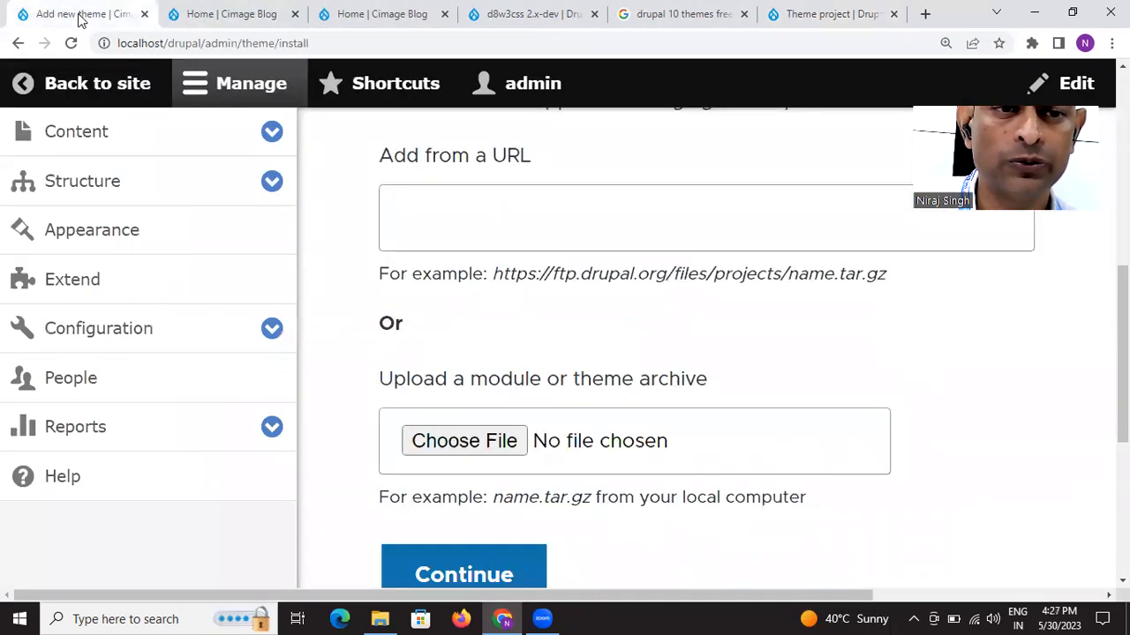
{"action": "left_click", "coordinate": [412, 217]}
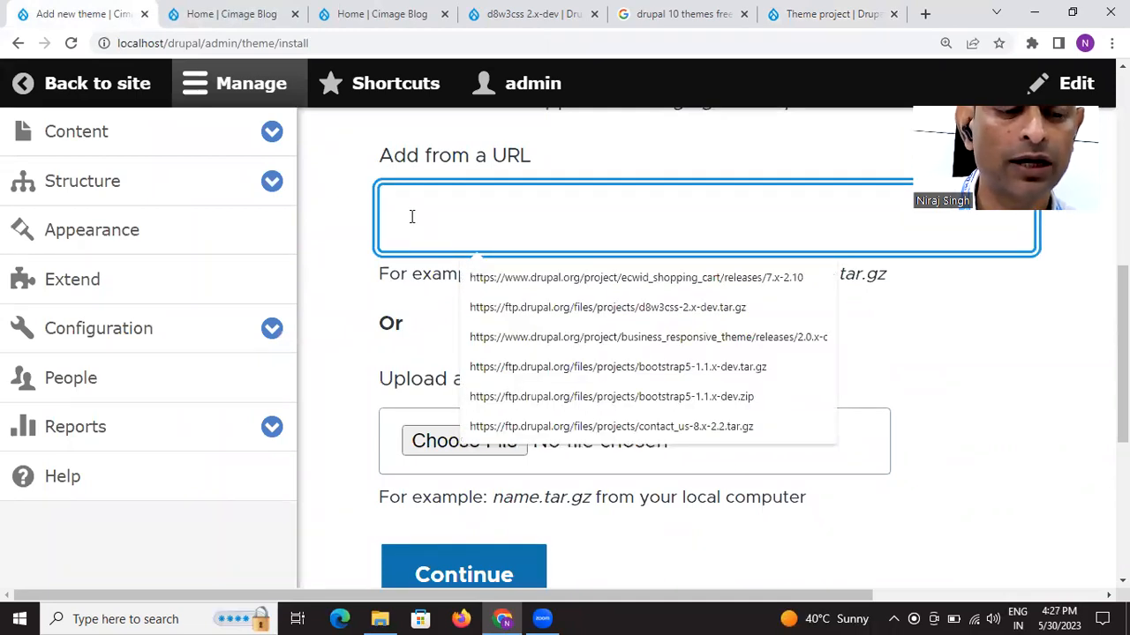
{"action": "key", "text": "ctrl+v"}
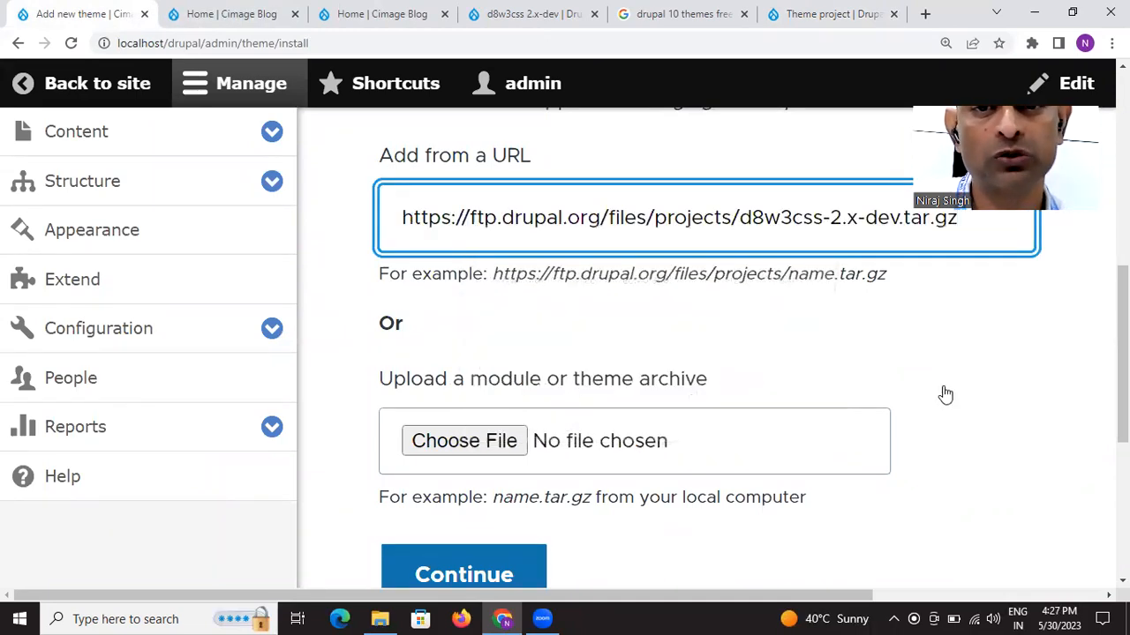
Try to add the d8w3css theme from the entered URL and dismiss the resulting message.
{"action": "key", "text": "Tab"}
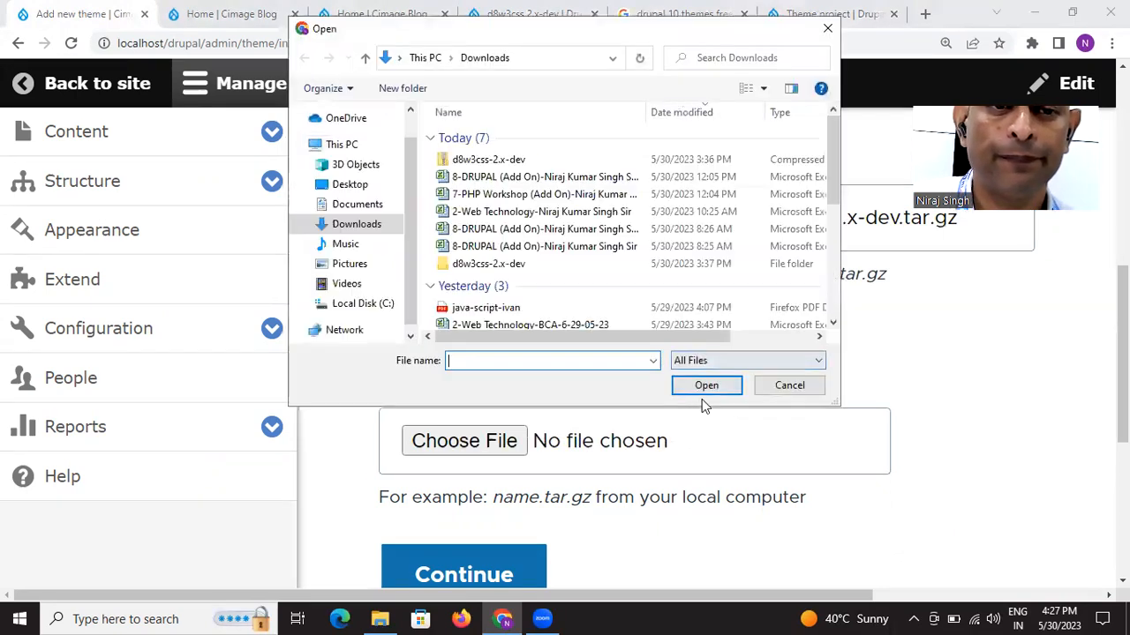
{"action": "left_click", "coordinate": [828, 30]}
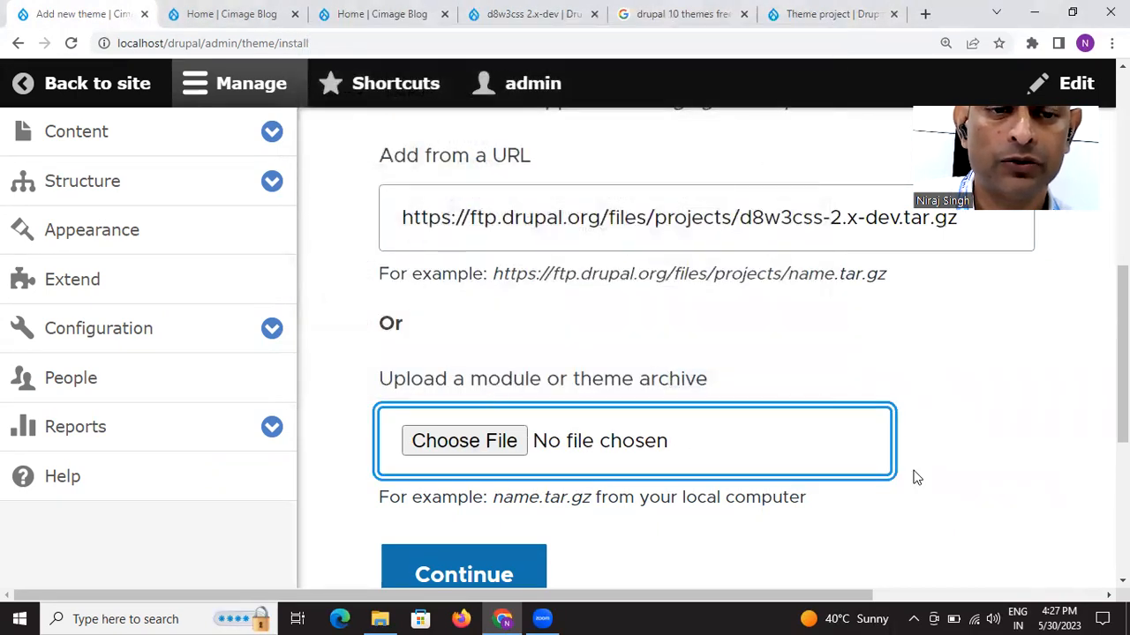
{"action": "scroll", "coordinate": [629, 462], "scroll_direction": "down", "scroll_amount": 2}
{"action": "left_click", "coordinate": [459, 427]}
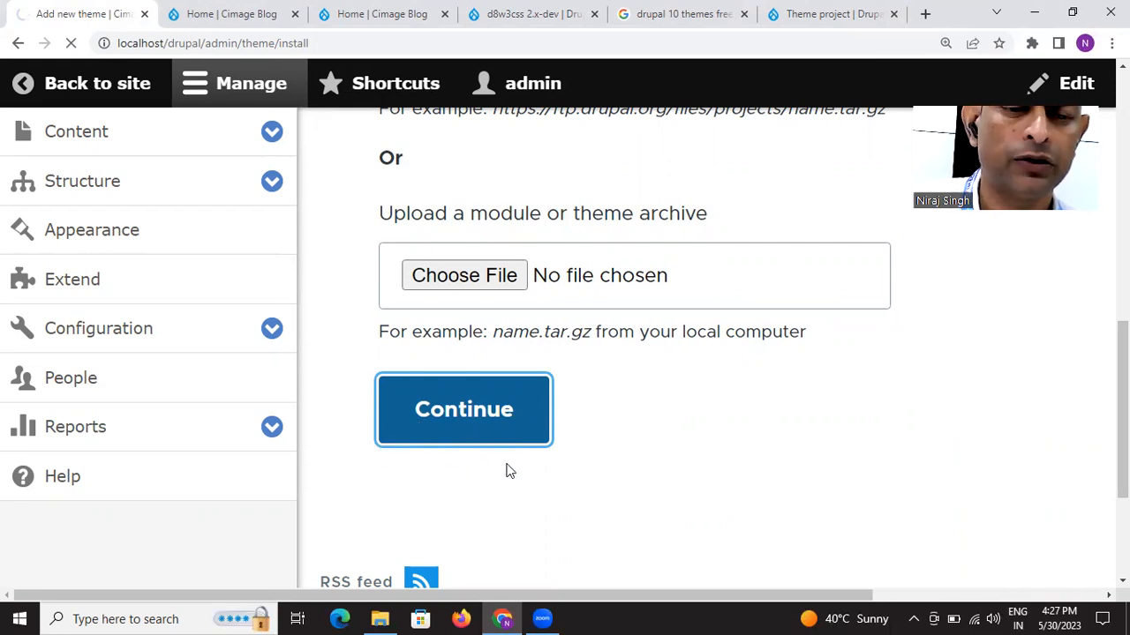
{"action": "scroll", "coordinate": [656, 550], "scroll_direction": "down", "scroll_amount": 2}
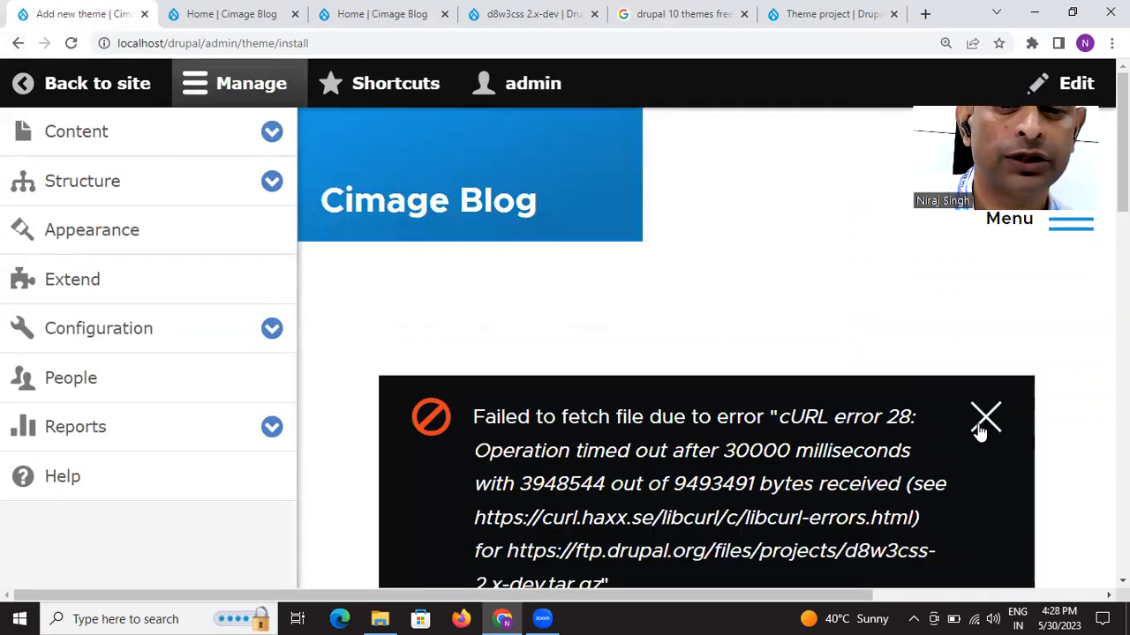
{"action": "left_click", "coordinate": [985, 421]}
{"action": "scroll", "coordinate": [611, 413], "scroll_direction": "down", "scroll_amount": 7}
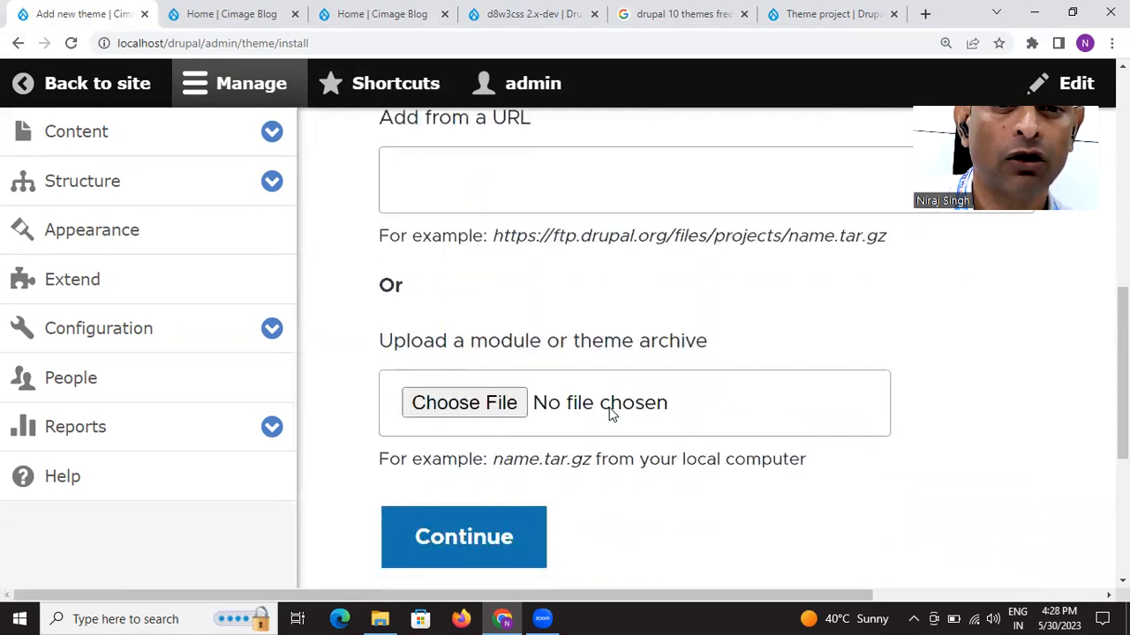
Choose d8w3css-2.x-dev.zip from Downloads as the theme archive in the Add new theme form and submit the upload.
{"action": "left_click", "coordinate": [401, 18]}
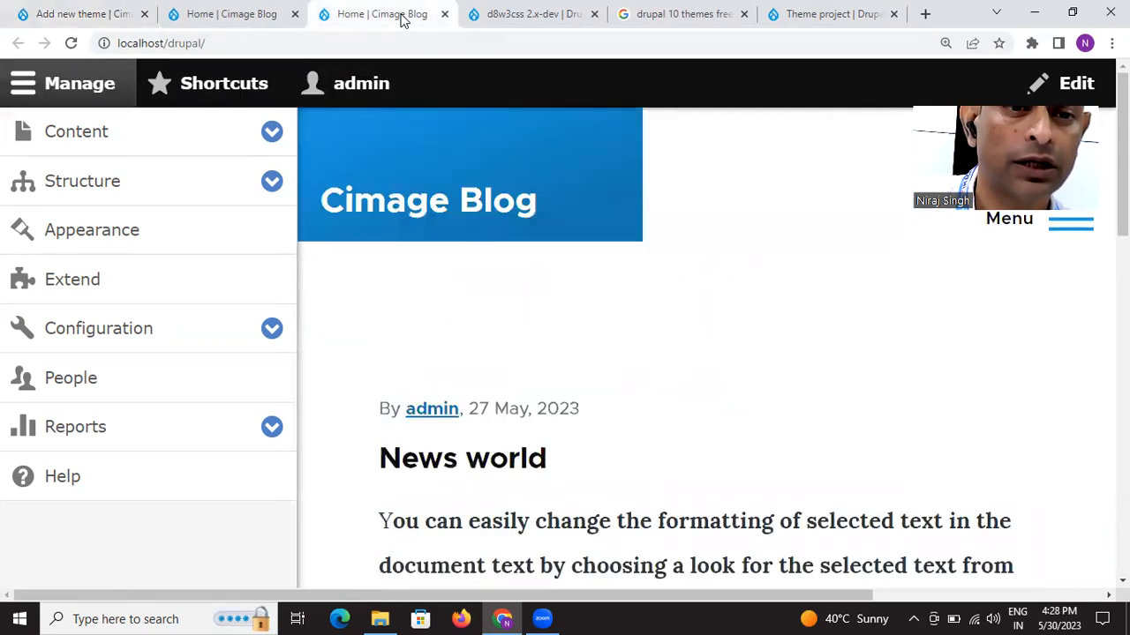
{"action": "left_click", "coordinate": [528, 16]}
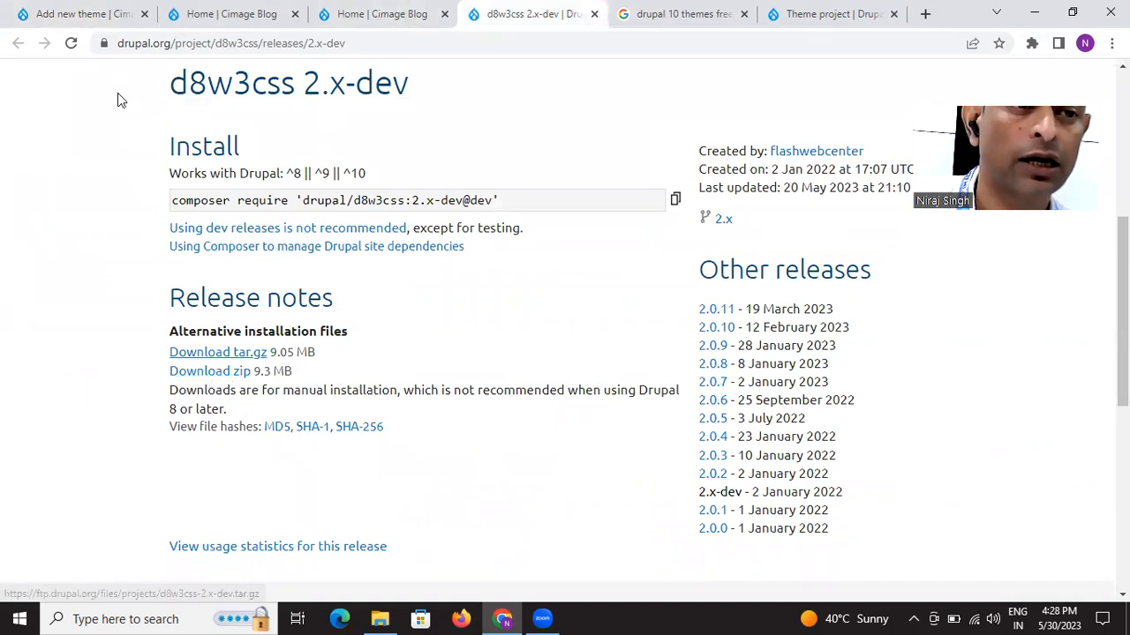
{"action": "left_click", "coordinate": [88, 13]}
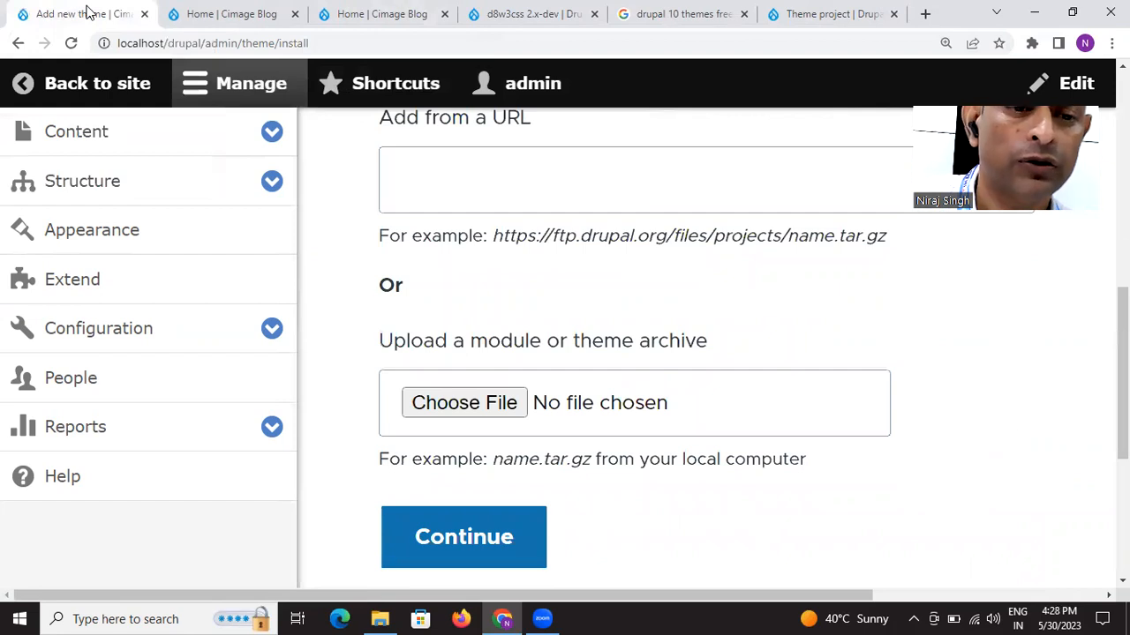
{"action": "left_click", "coordinate": [466, 405]}
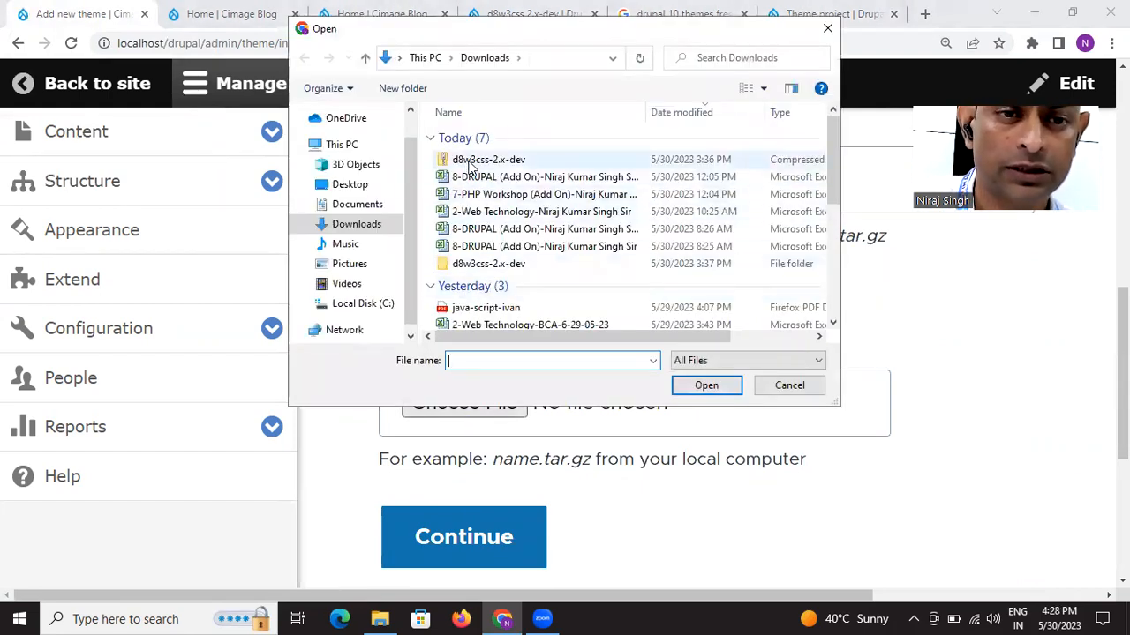
{"action": "left_click", "coordinate": [455, 160]}
{"action": "left_click", "coordinate": [706, 385]}
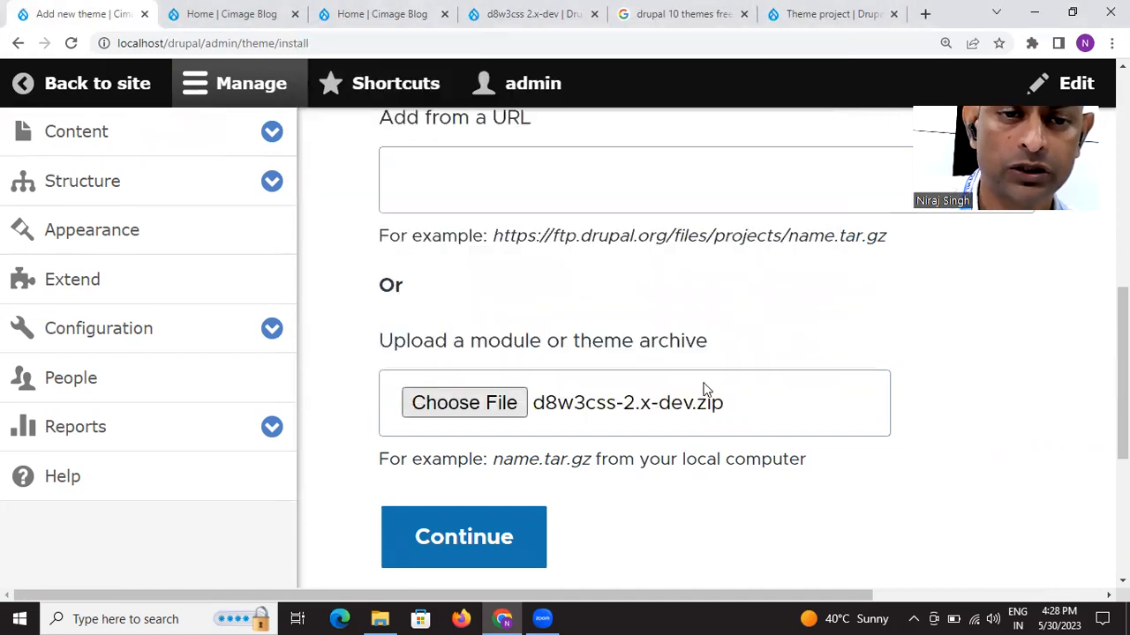
{"action": "scroll", "coordinate": [706, 395], "scroll_direction": "down", "scroll_amount": 3}
{"action": "left_click", "coordinate": [500, 300]}
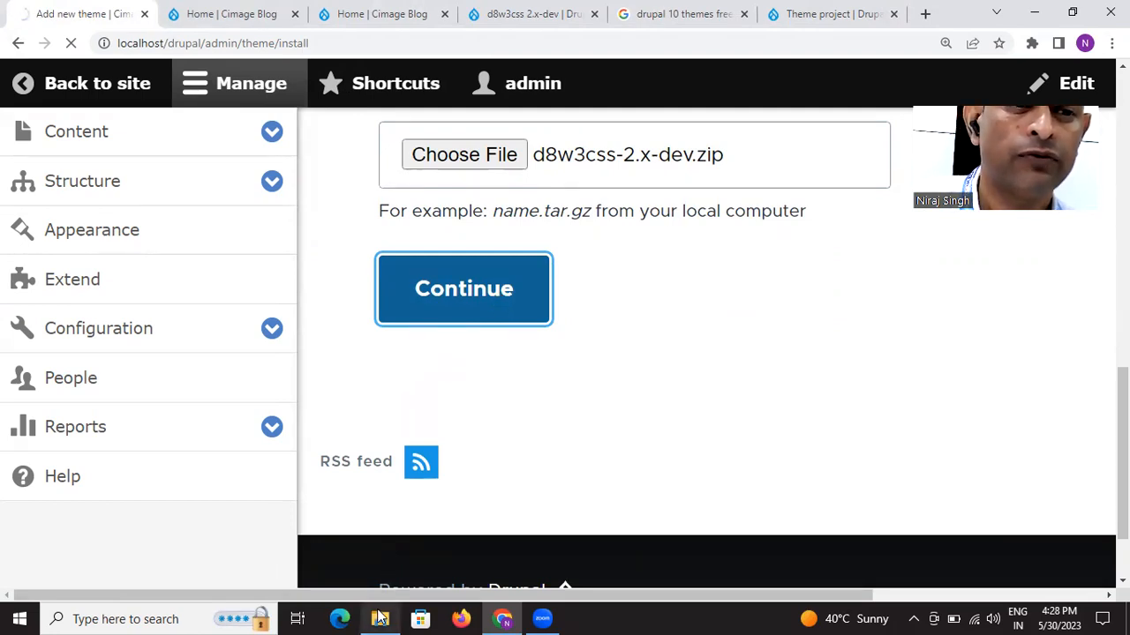
Switch to File Explorer and inspect the site's themes folder under C:\xampp\htdocs\drupal.
{"action": "mouse_move", "coordinate": [380, 619]}
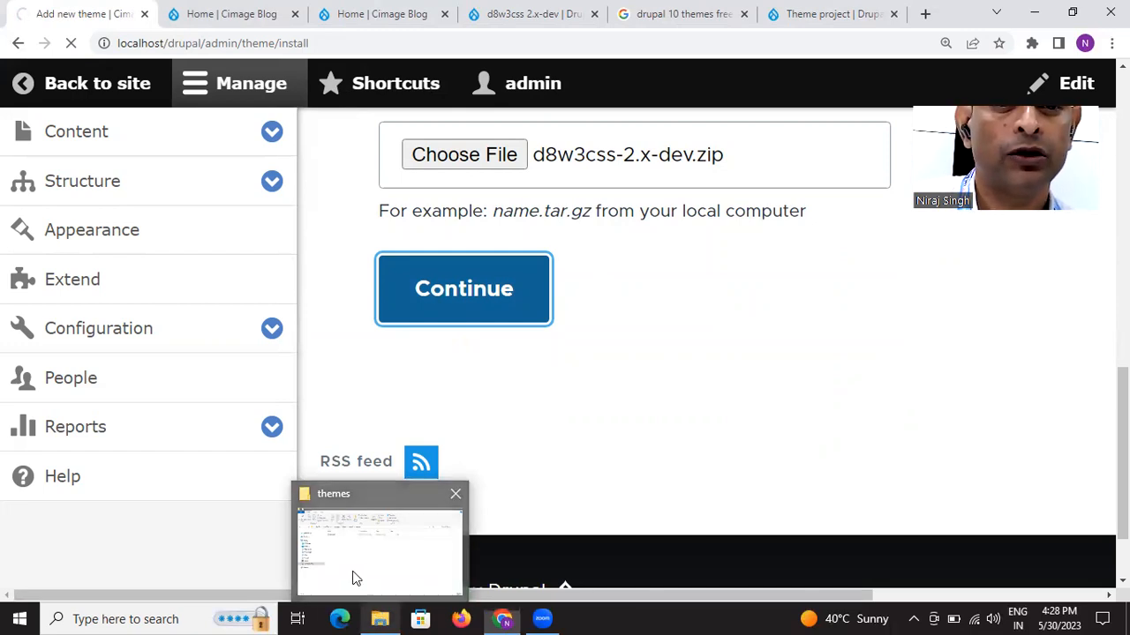
{"action": "left_click", "coordinate": [353, 577]}
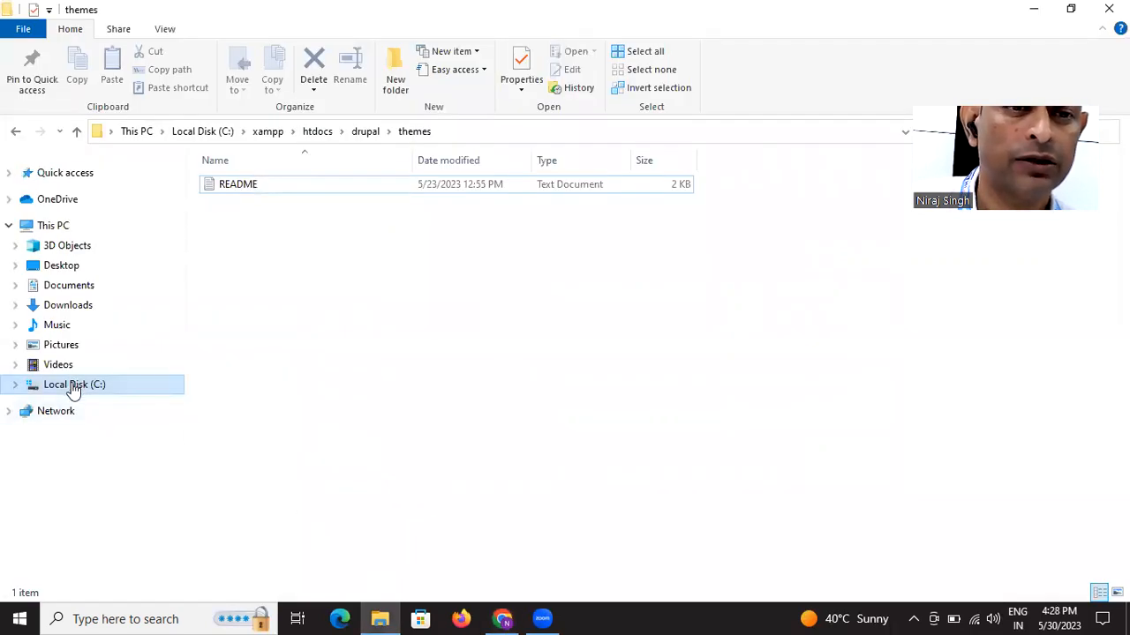
{"action": "left_click", "coordinate": [270, 134]}
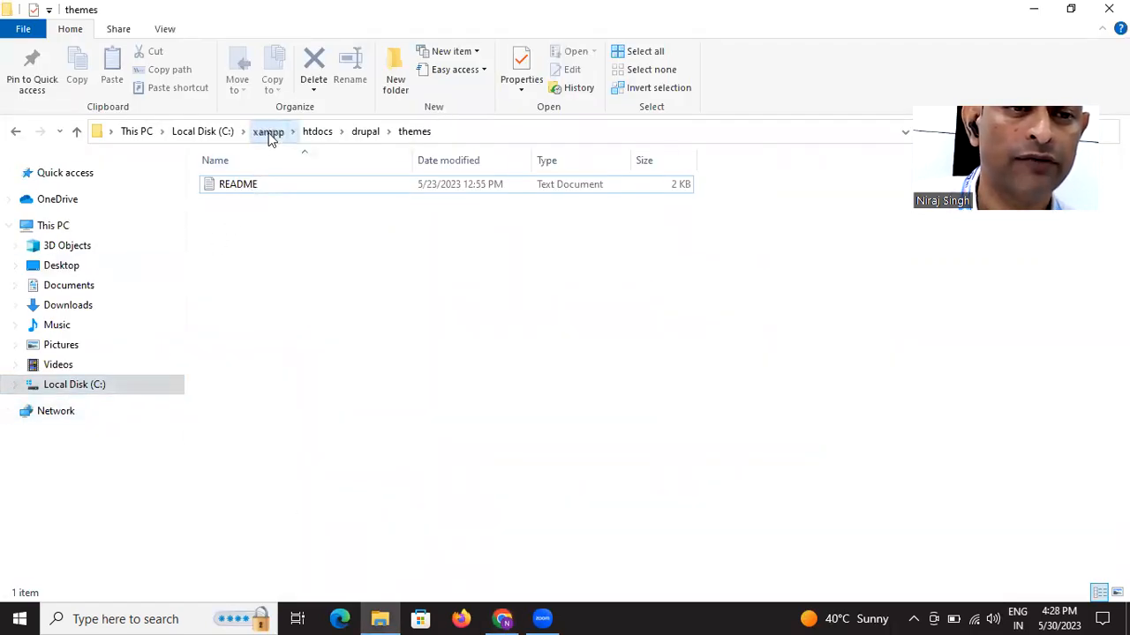
{"action": "left_click", "coordinate": [223, 275]}
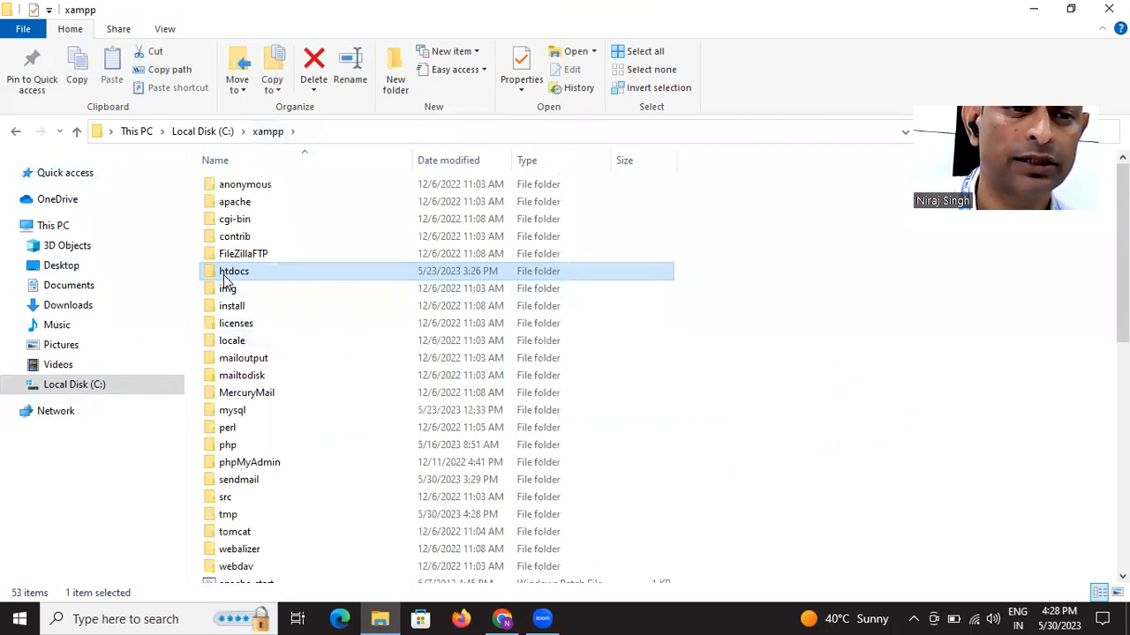
{"action": "double_click", "coordinate": [224, 274]}
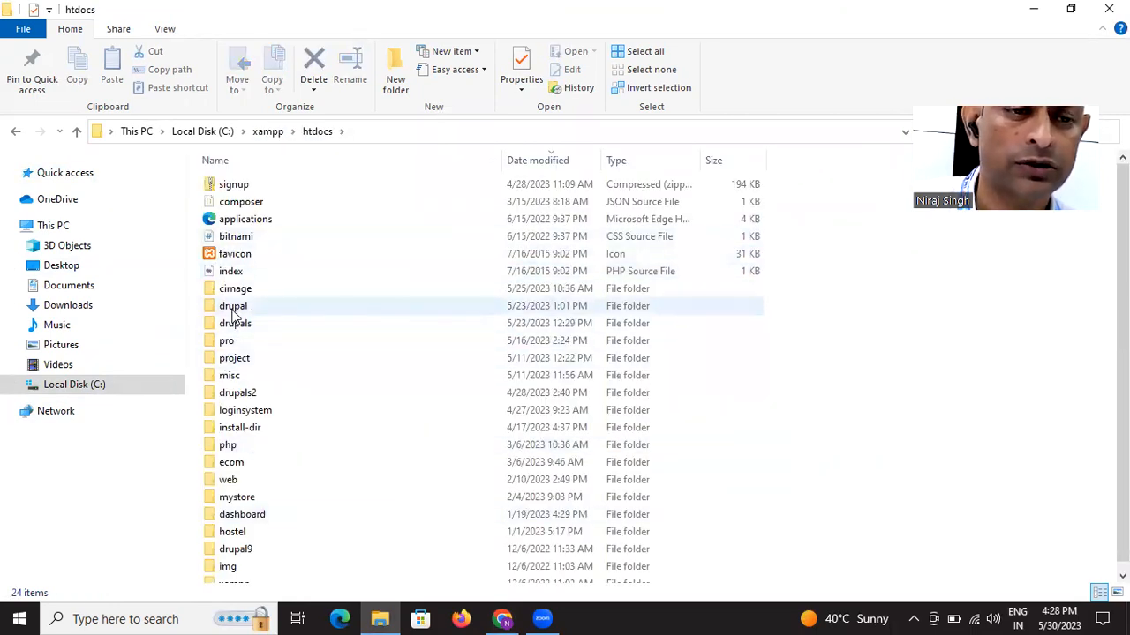
{"action": "double_click", "coordinate": [233, 309]}
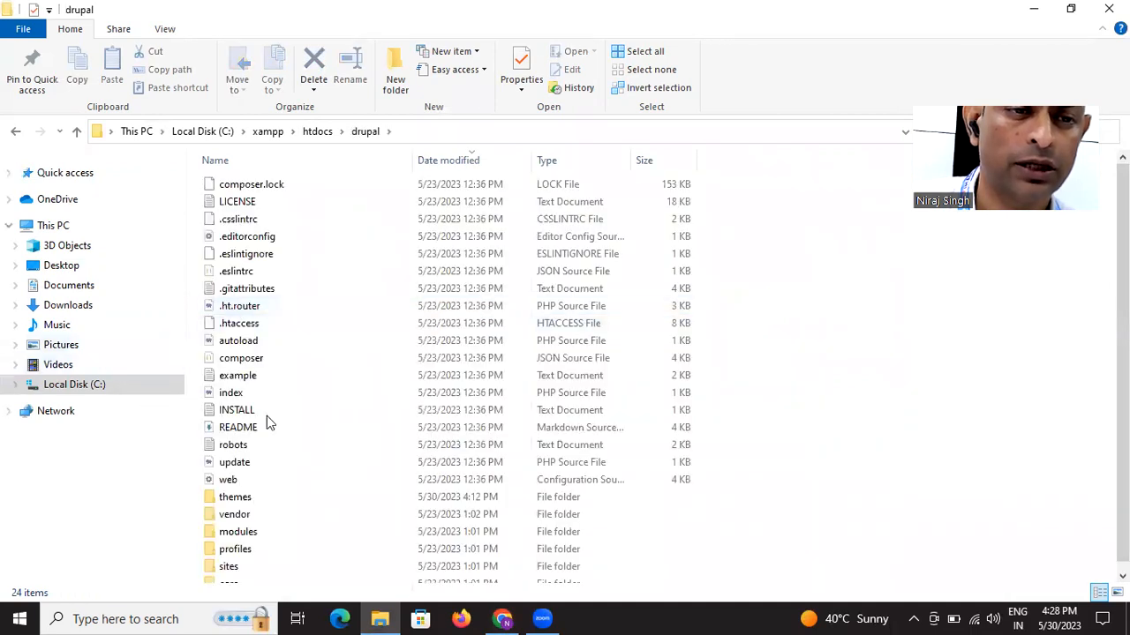
{"action": "scroll", "coordinate": [225, 447], "scroll_direction": "down", "scroll_amount": 1}
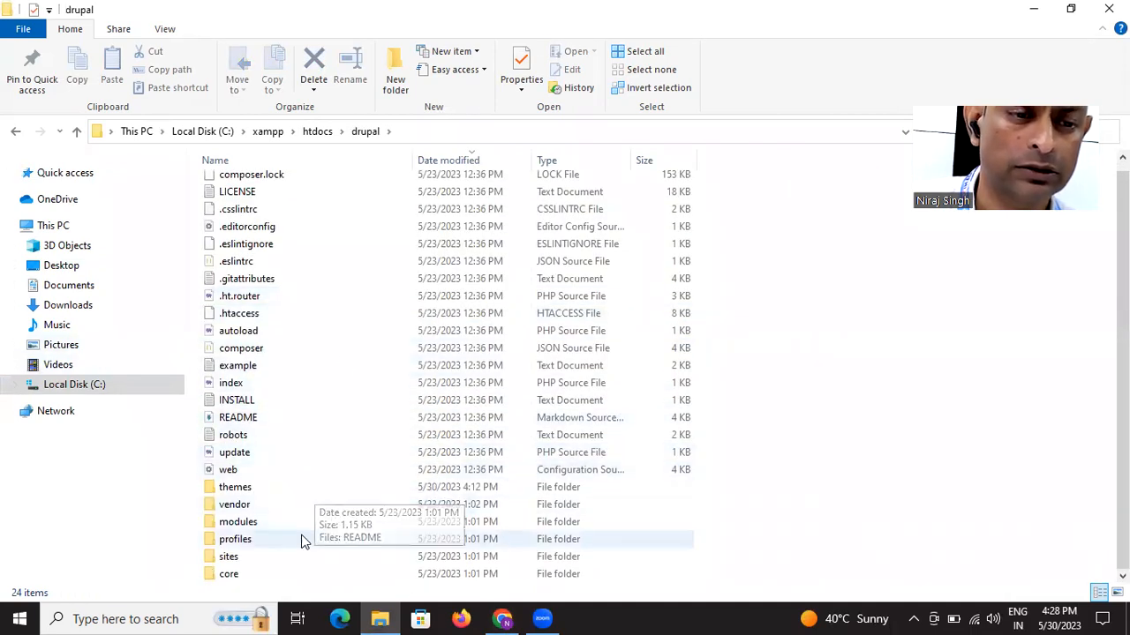
{"action": "double_click", "coordinate": [252, 490]}
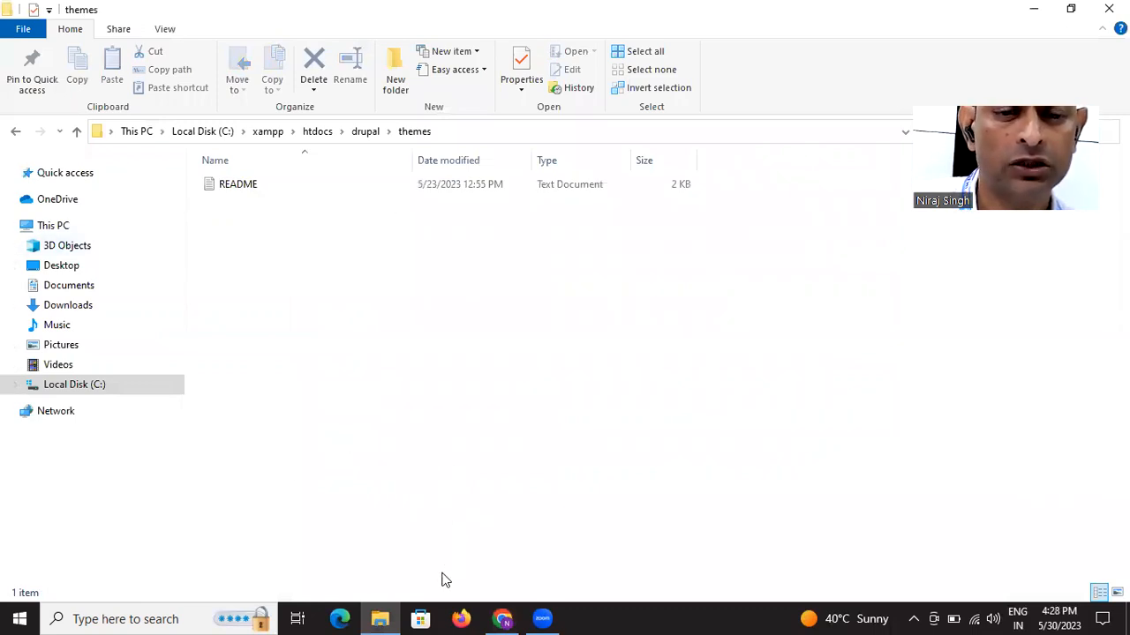
Return to Chrome and proceed from the Update manager to installing newly added themes on the Appearance page.
{"action": "left_click", "coordinate": [501, 618]}
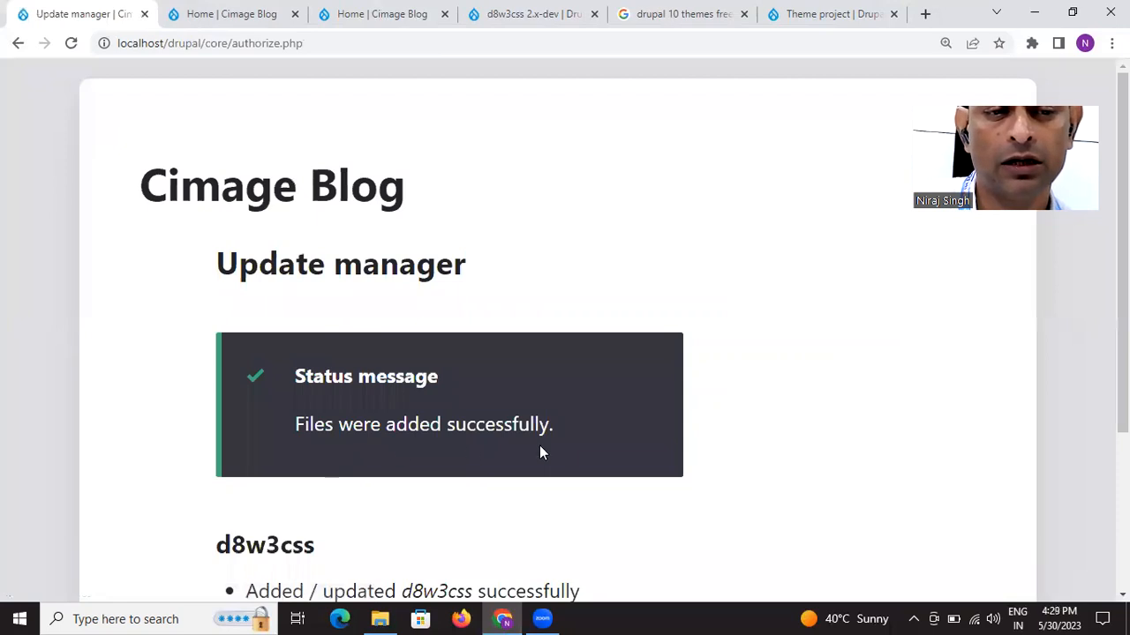
{"action": "scroll", "coordinate": [714, 404], "scroll_direction": "down", "scroll_amount": 3}
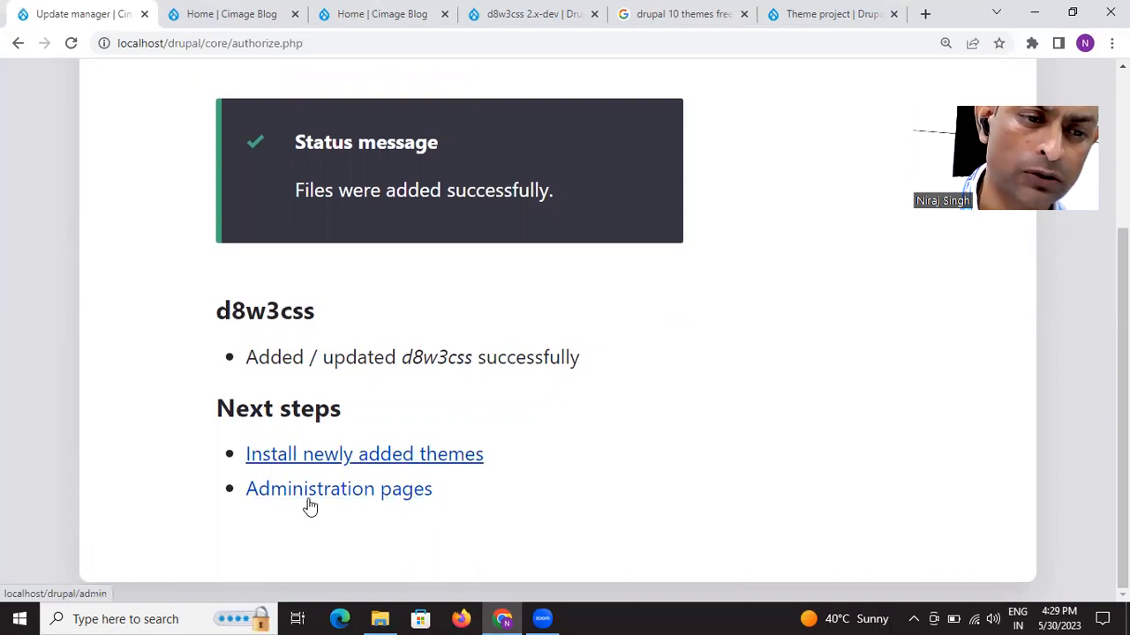
{"action": "left_click", "coordinate": [347, 454]}
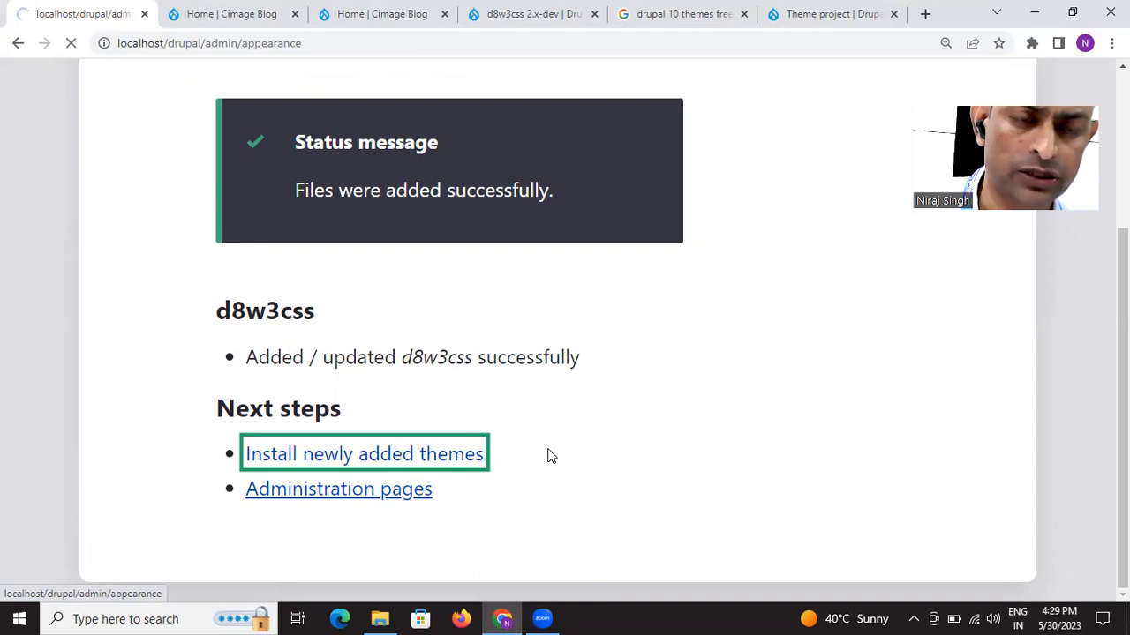
{"action": "scroll", "coordinate": [448, 449], "scroll_direction": "down", "scroll_amount": 10}
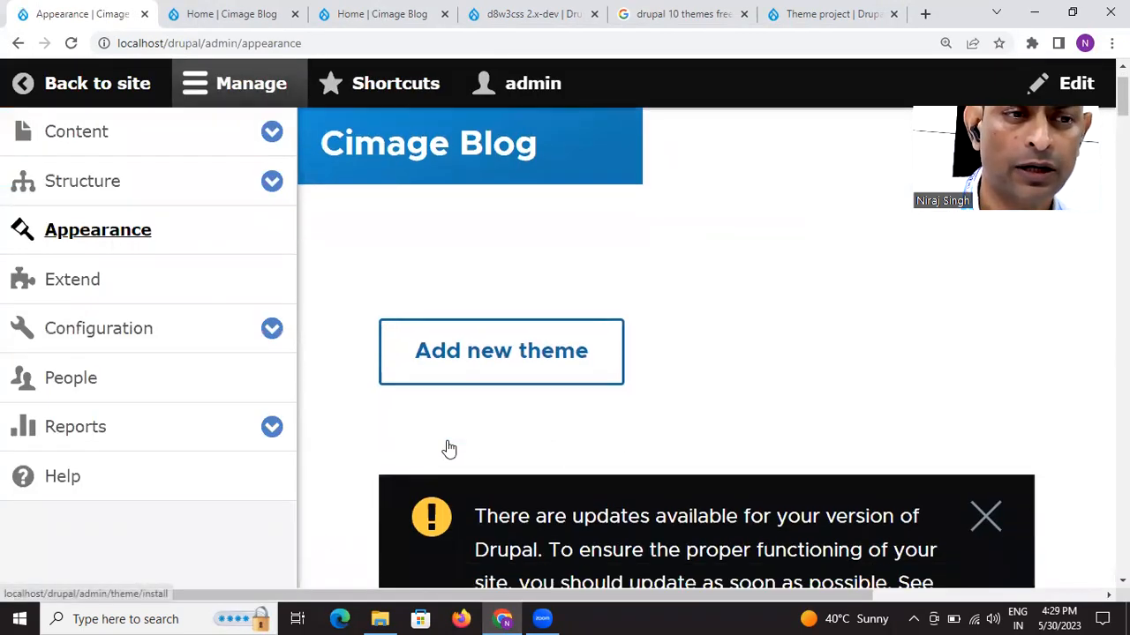
Set the installed Stark 10.0.8 theme as the site's default theme.
{"action": "scroll", "coordinate": [448, 449], "scroll_direction": "down", "scroll_amount": 15}
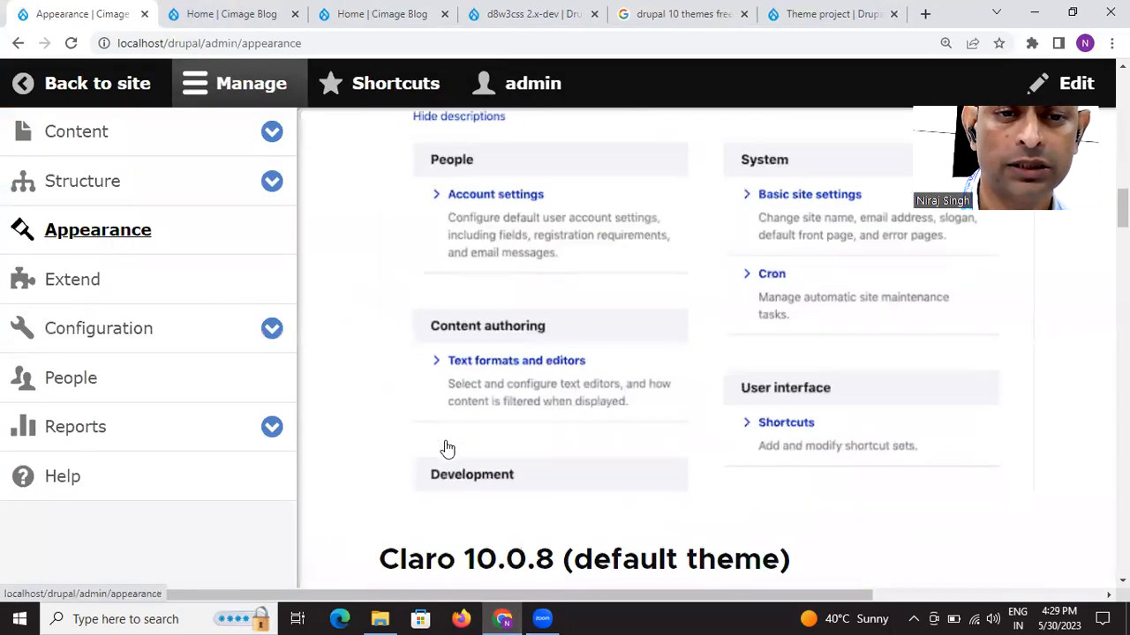
{"action": "scroll", "coordinate": [446, 450], "scroll_direction": "down", "scroll_amount": 8}
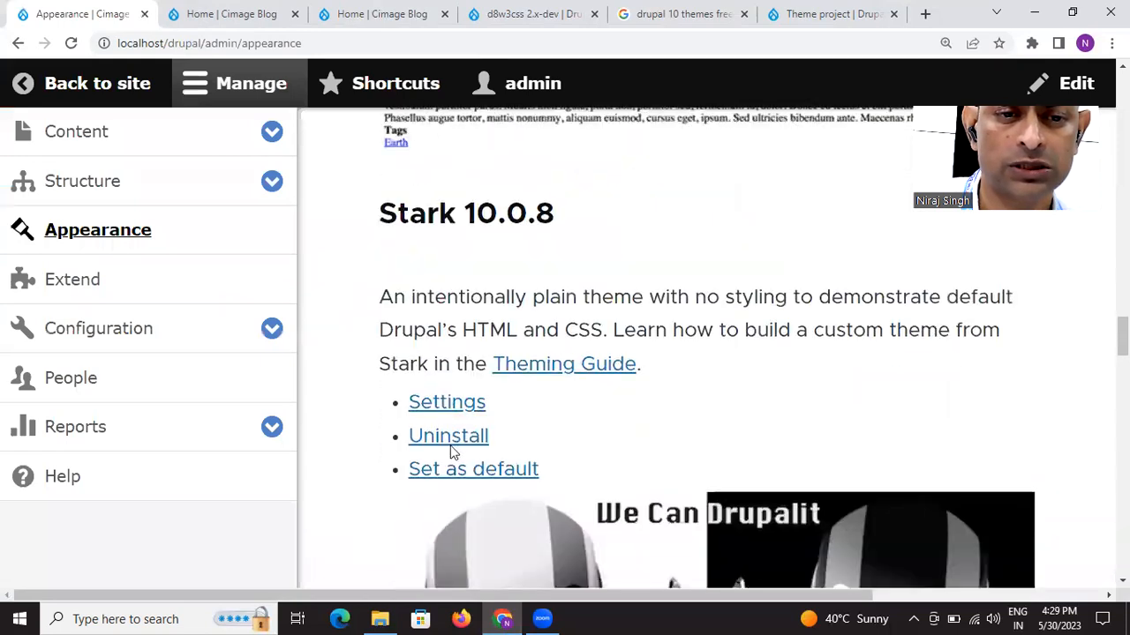
{"action": "scroll", "coordinate": [450, 452], "scroll_direction": "up", "scroll_amount": 5}
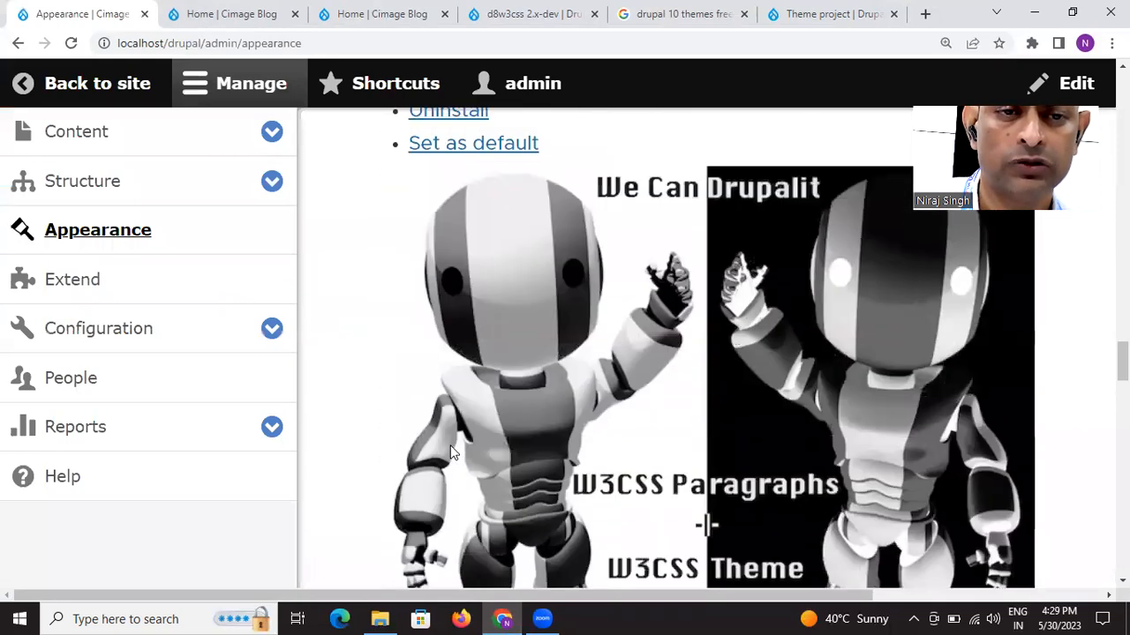
{"action": "left_click", "coordinate": [472, 397]}
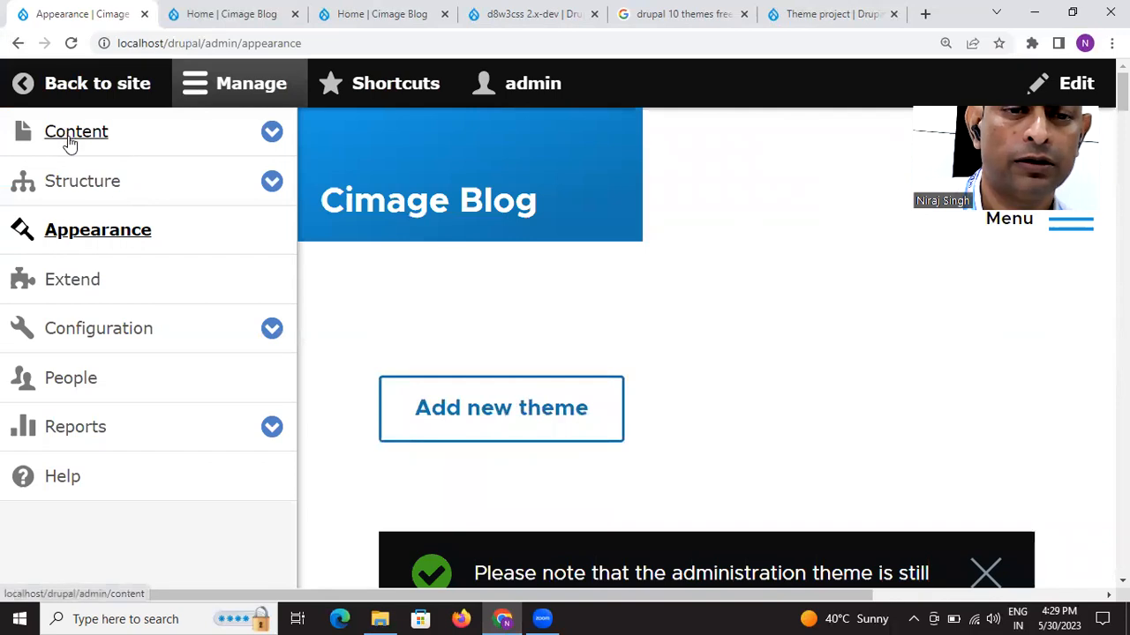
Set the installed W3CSS Theme V2 as the site's default theme on the Appearance page.
{"action": "scroll", "coordinate": [489, 366], "scroll_direction": "down", "scroll_amount": 5}
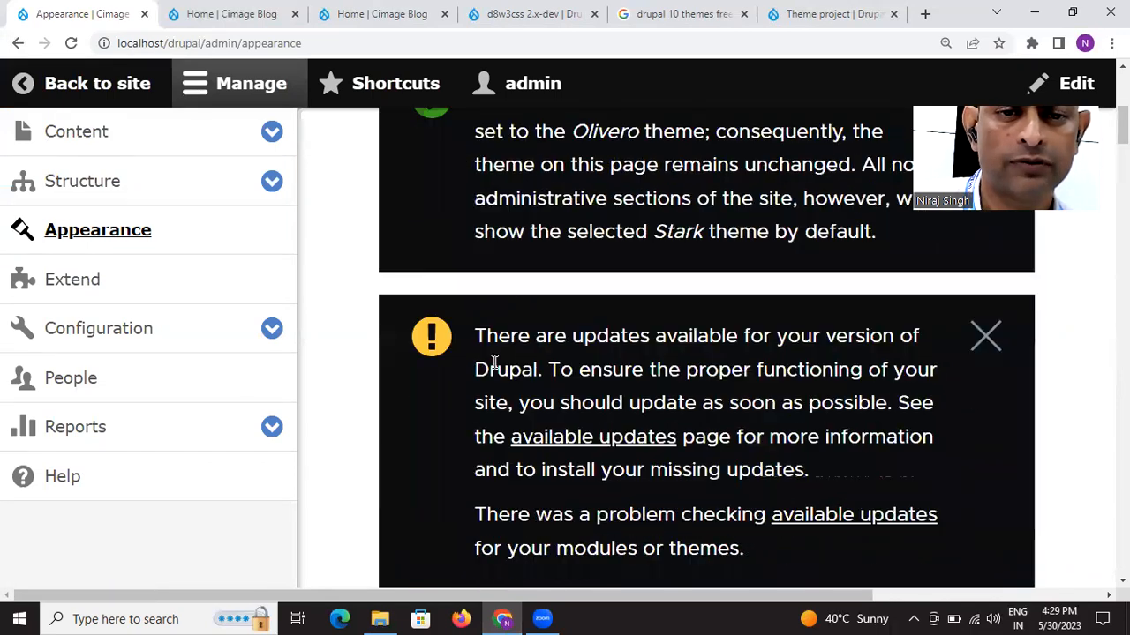
{"action": "scroll", "coordinate": [494, 362], "scroll_direction": "down", "scroll_amount": 15}
{"action": "scroll", "coordinate": [495, 362], "scroll_direction": "down", "scroll_amount": 15}
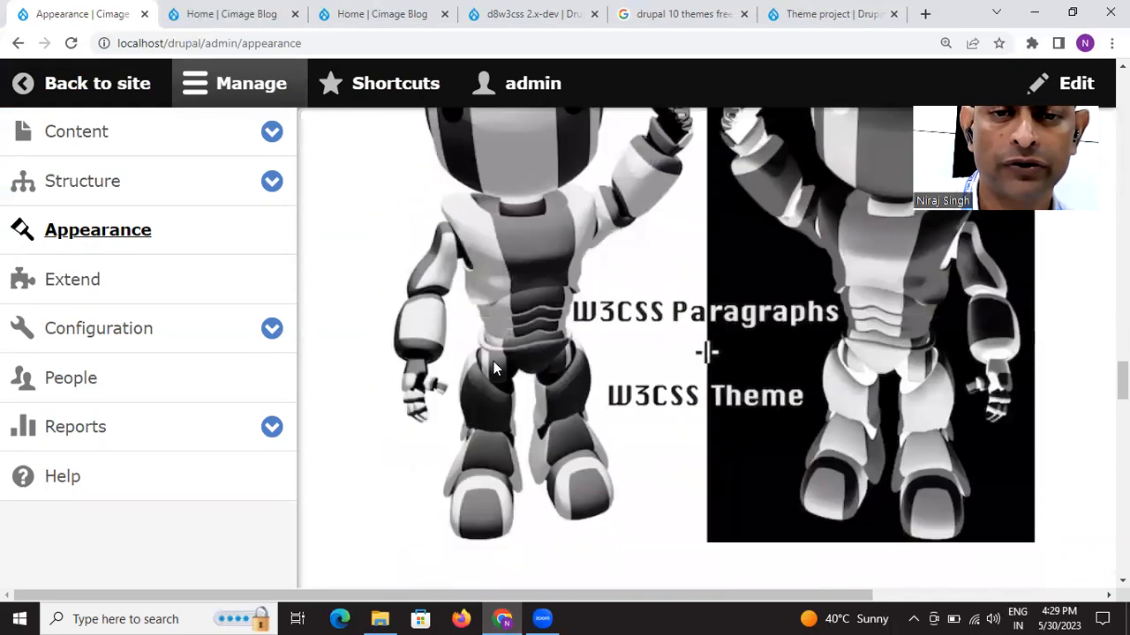
{"action": "scroll", "coordinate": [495, 364], "scroll_direction": "down", "scroll_amount": 8}
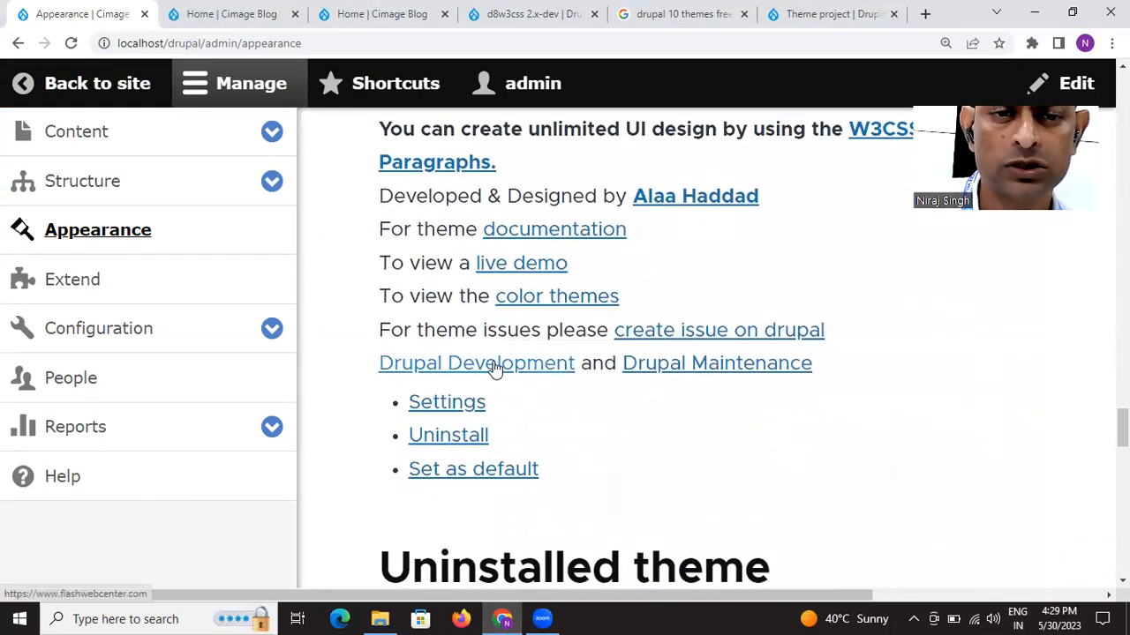
{"action": "scroll", "coordinate": [611, 421], "scroll_direction": "down", "scroll_amount": 4}
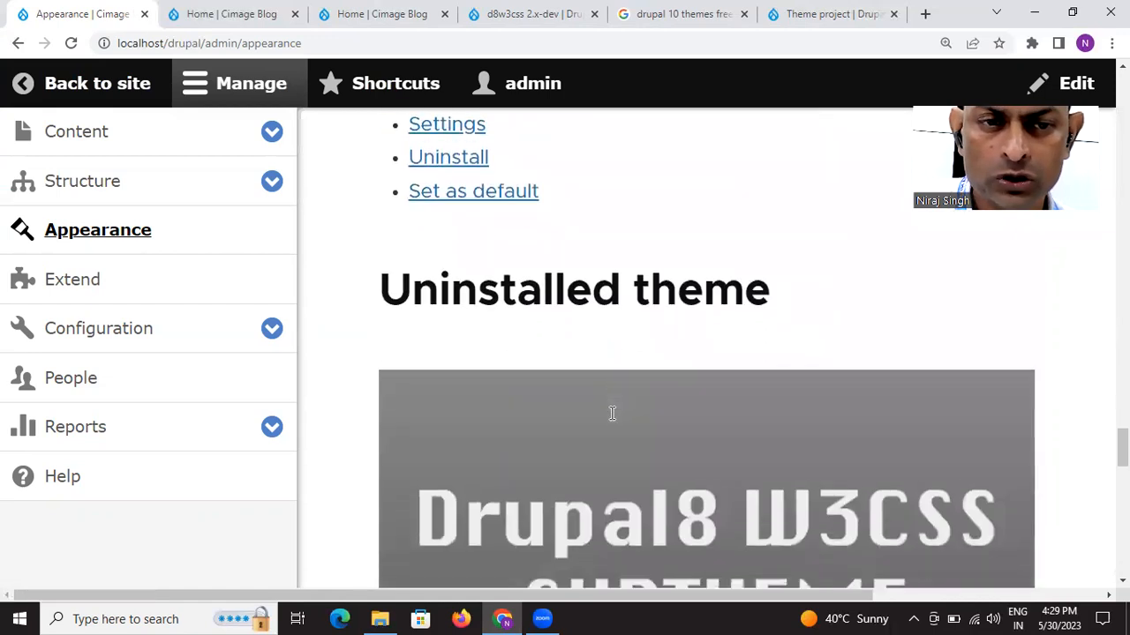
{"action": "scroll", "coordinate": [610, 421], "scroll_direction": "up", "scroll_amount": 1}
{"action": "left_click", "coordinate": [470, 224]}
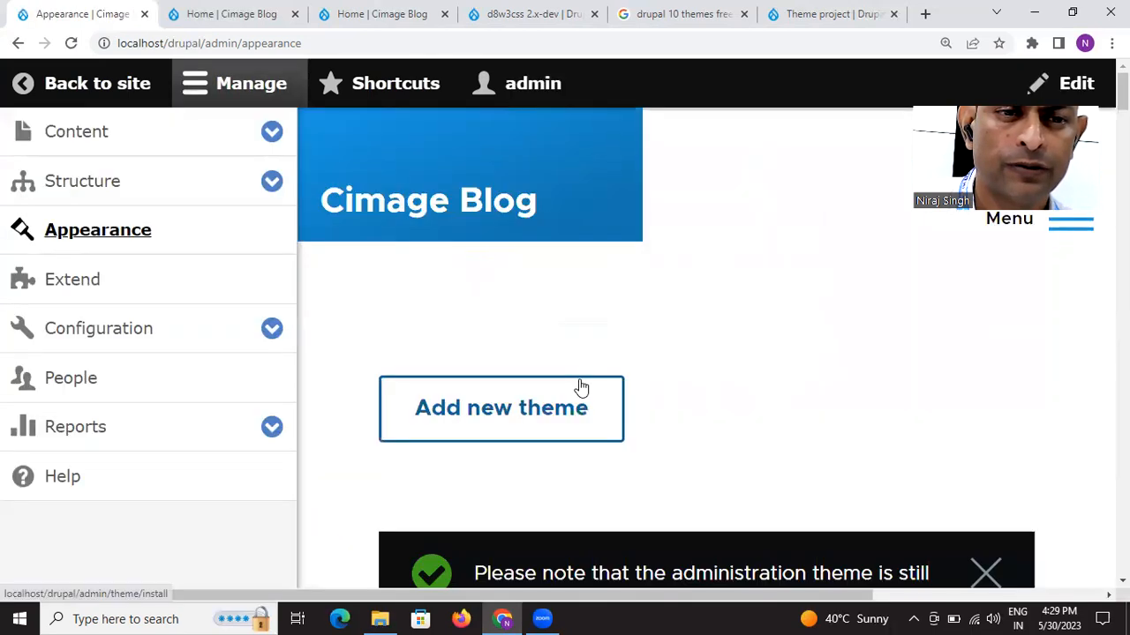
Set the administration theme to W3CSS Theme V2 and save the configuration.
{"action": "scroll", "coordinate": [581, 387], "scroll_direction": "down", "scroll_amount": 12}
{"action": "scroll", "coordinate": [582, 388], "scroll_direction": "down", "scroll_amount": 15}
{"action": "scroll", "coordinate": [582, 388], "scroll_direction": "down", "scroll_amount": 15}
{"action": "scroll", "coordinate": [879, 407], "scroll_direction": "up", "scroll_amount": 3}
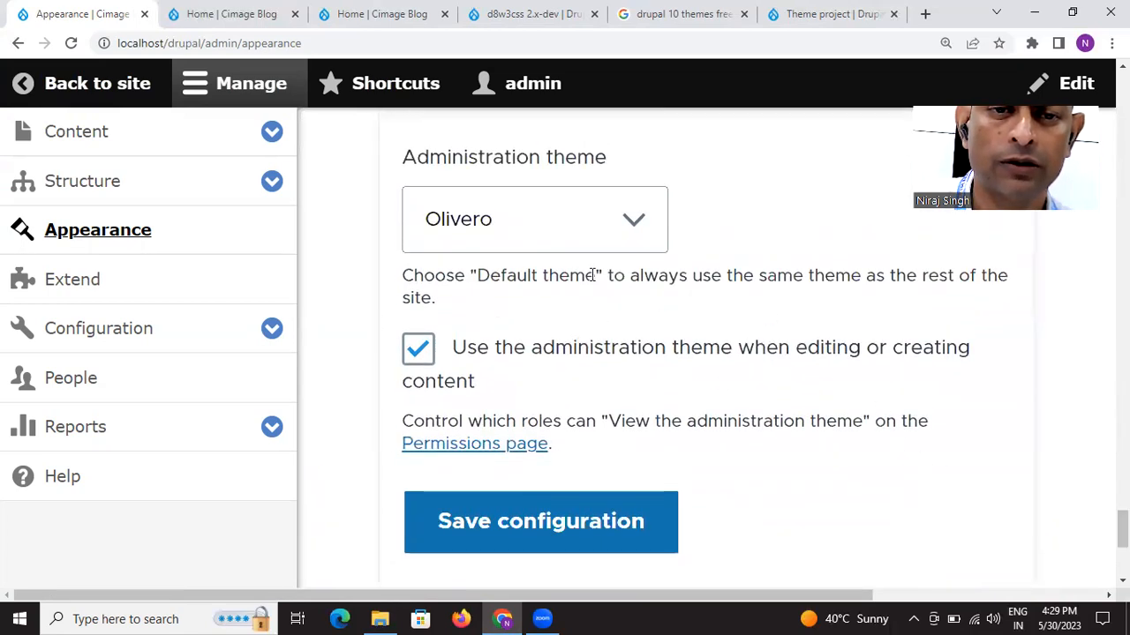
{"action": "left_click", "coordinate": [632, 220]}
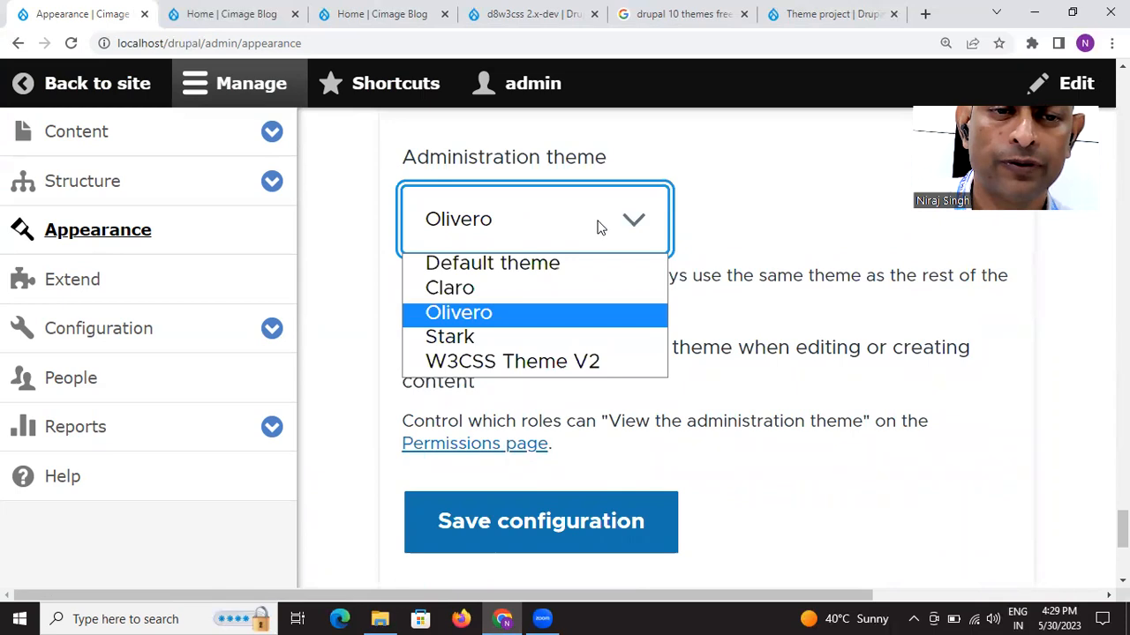
{"action": "left_click", "coordinate": [496, 360]}
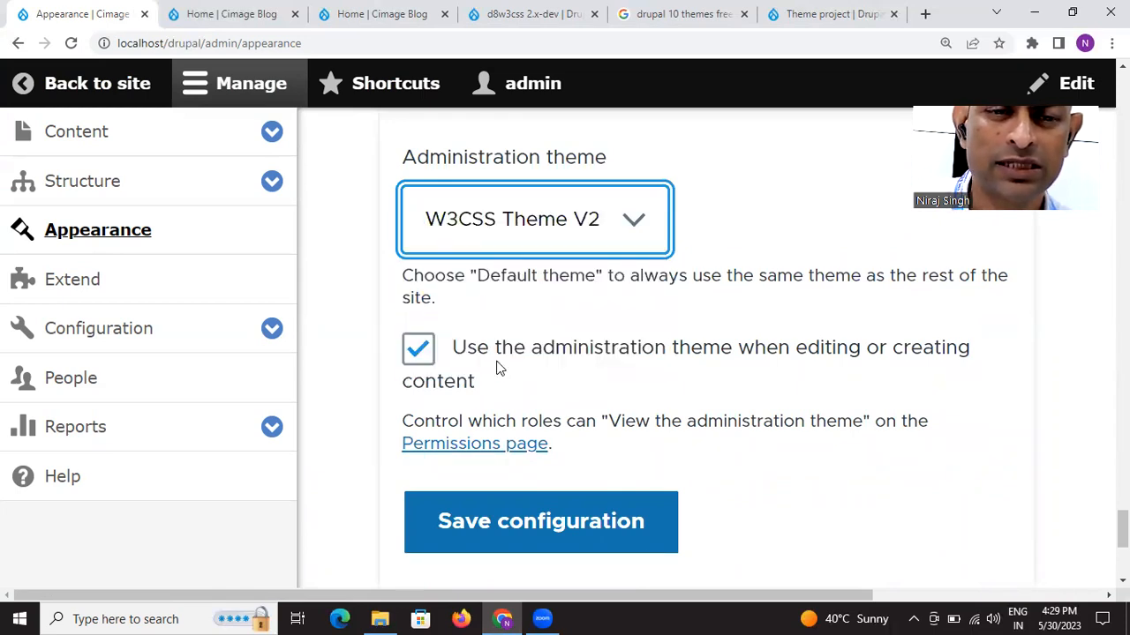
{"action": "left_click", "coordinate": [567, 520]}
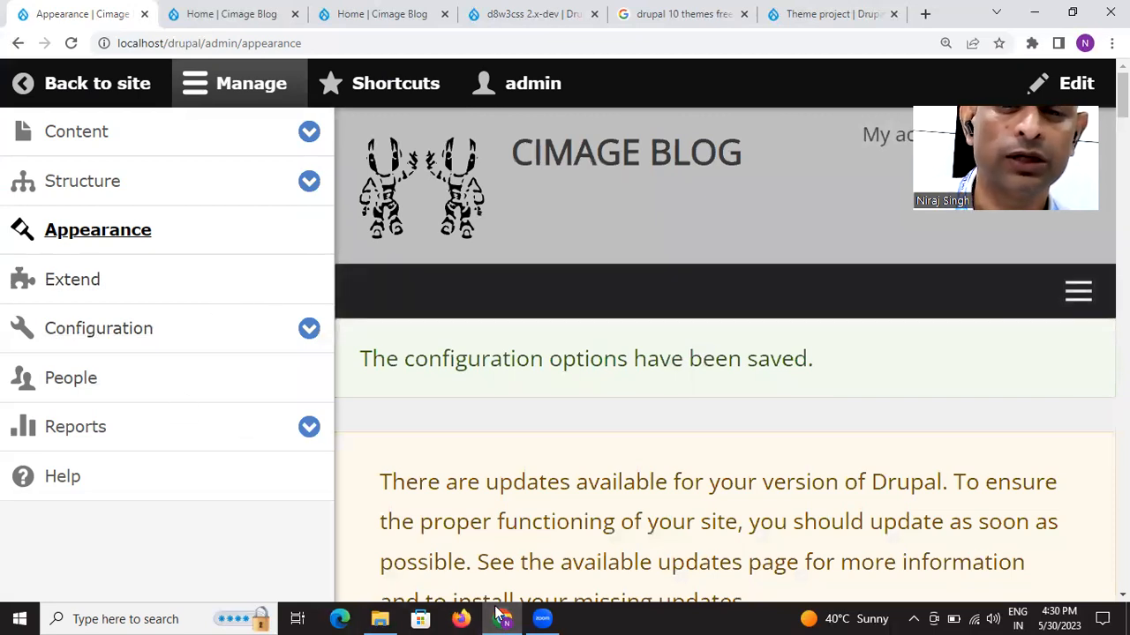
Expand the new theme's main navigation menu to check its links and collapse it again.
{"action": "left_click", "coordinate": [1077, 292]}
{"action": "left_click", "coordinate": [1077, 294]}
{"action": "left_click", "coordinate": [1077, 294]}
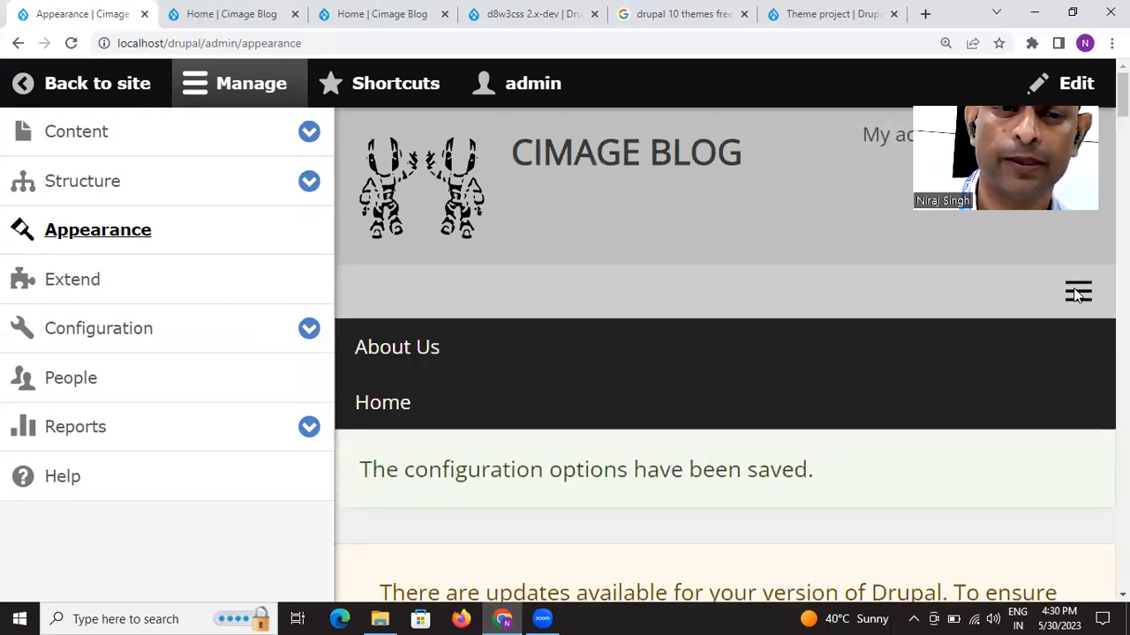
{"action": "left_click", "coordinate": [1076, 294]}
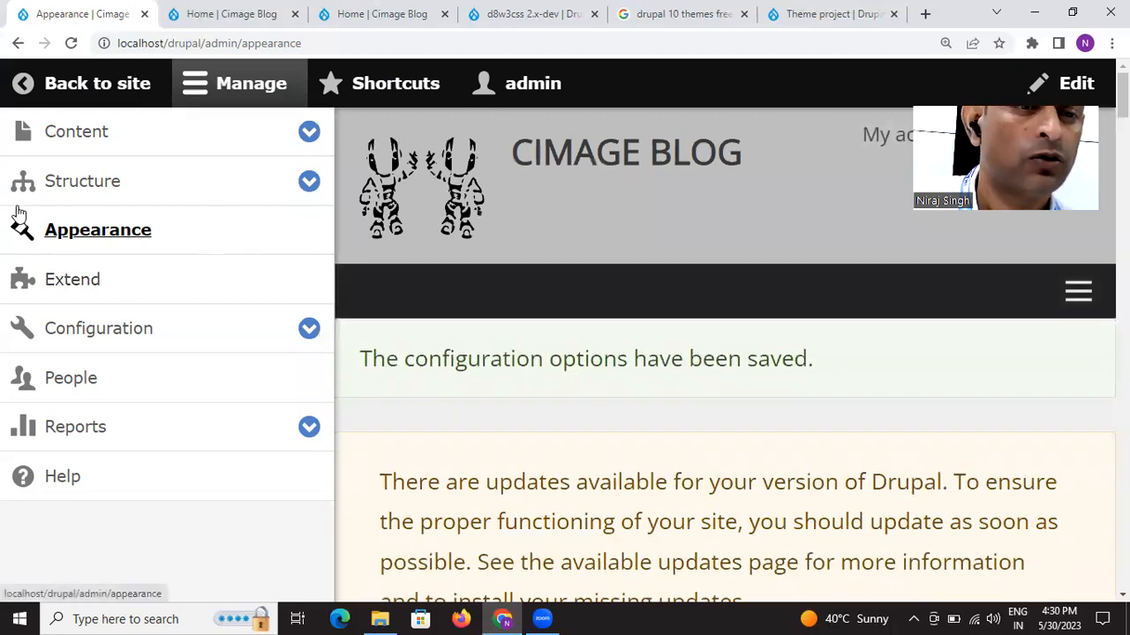